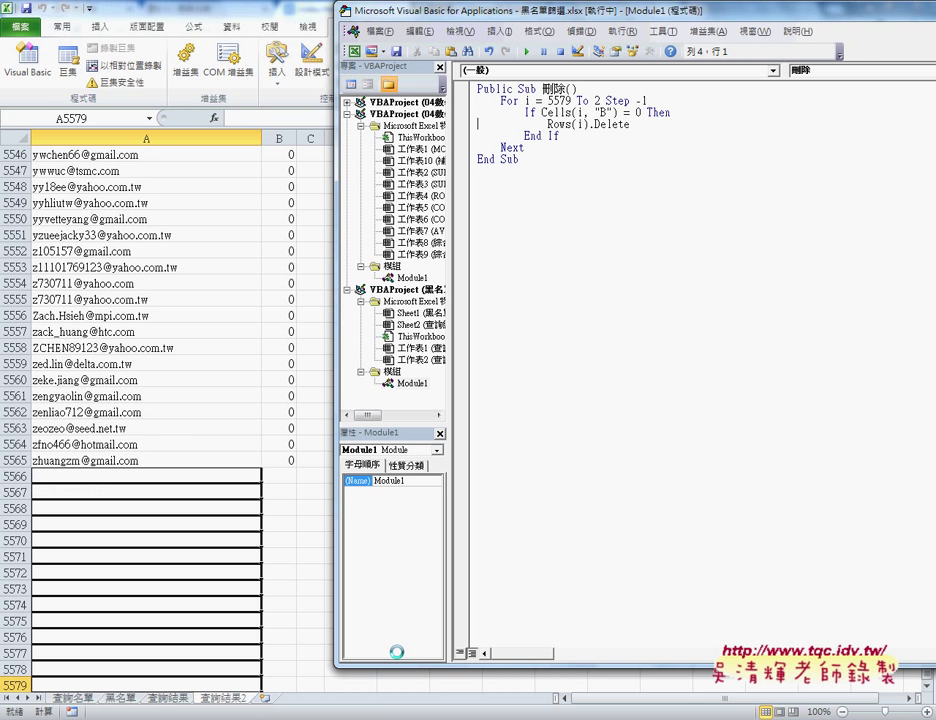
Pause the 刪除 row-deletion macro, step through one line, then resume it
key(F8)
key(F8)
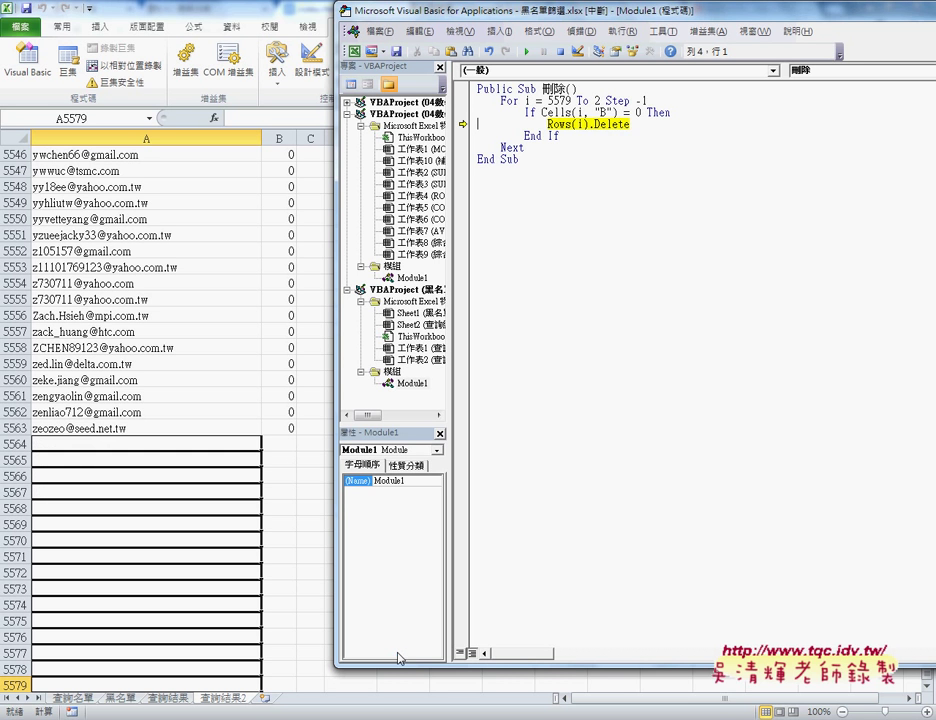
key(F8)
key(F8)
key(F8)
key(F8)
key(F8)
key(F8)
key(F8)
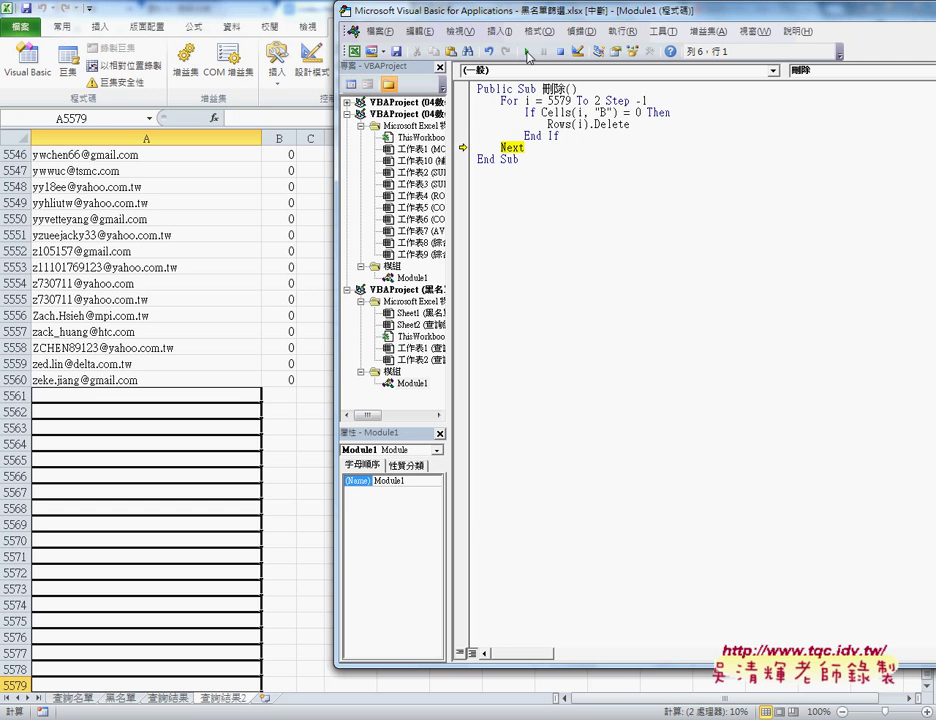
click(527, 53)
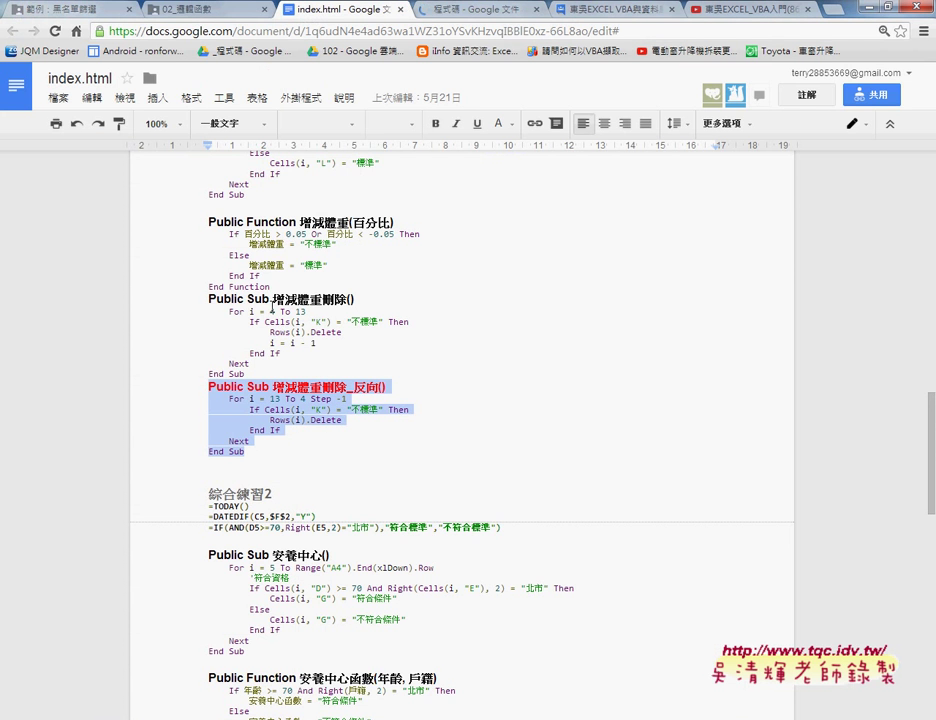
Review the reverse-order deletion loop from 13 down to 4 in the notes, then return to the VBA editor
click(193, 7)
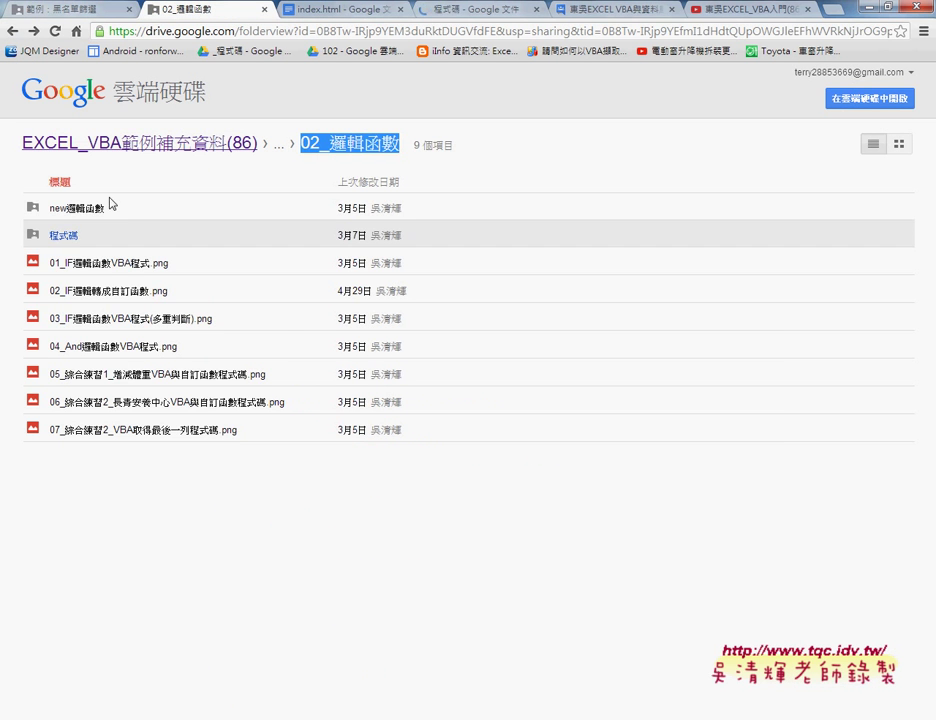
click(318, 9)
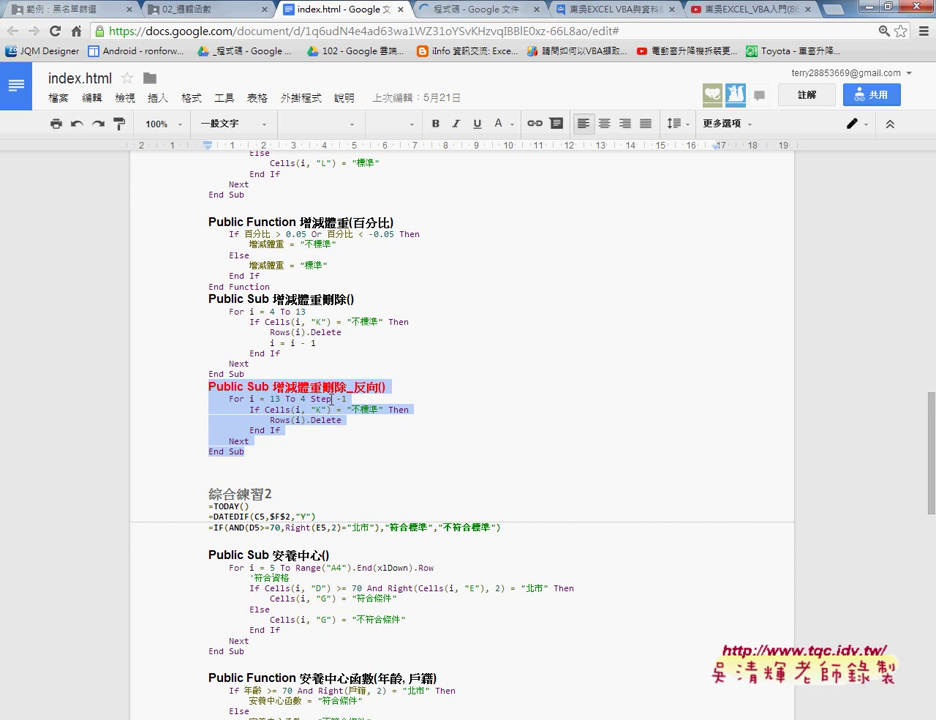
click(300, 405)
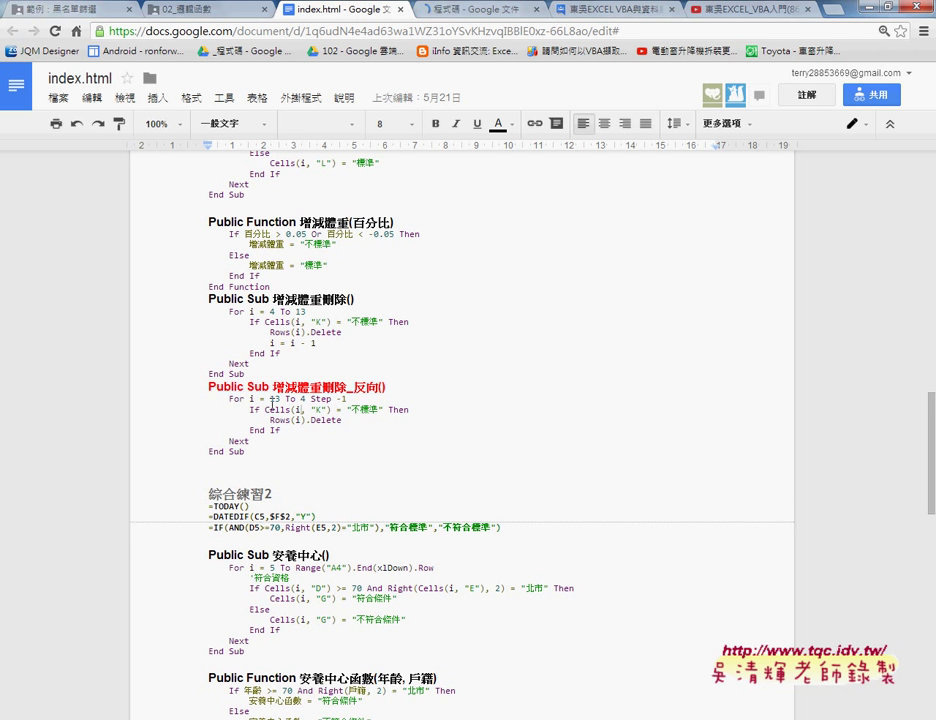
double_click(273, 398)
mouse_move(244, 715)
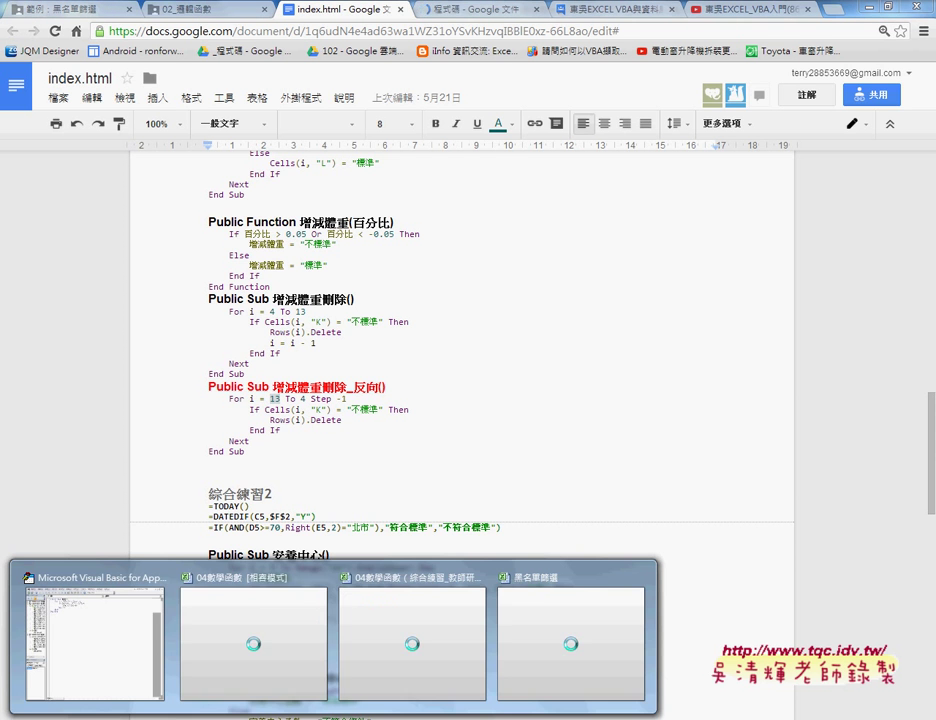
click(121, 634)
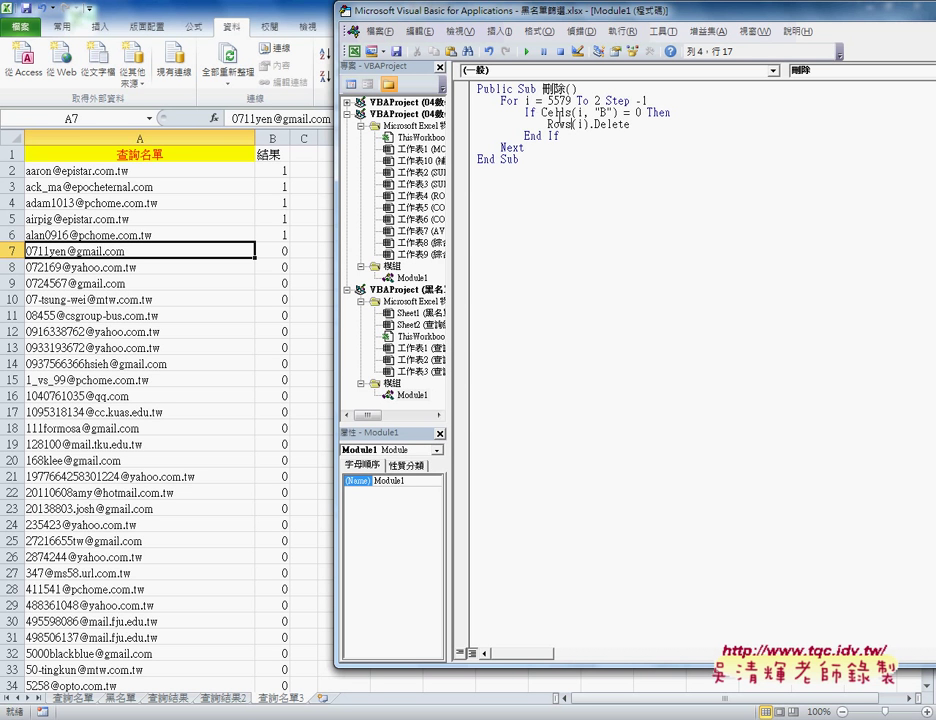
Rerun the 刪除 macro with F5 and interrupt it with Ctrl+Break
key(F5)
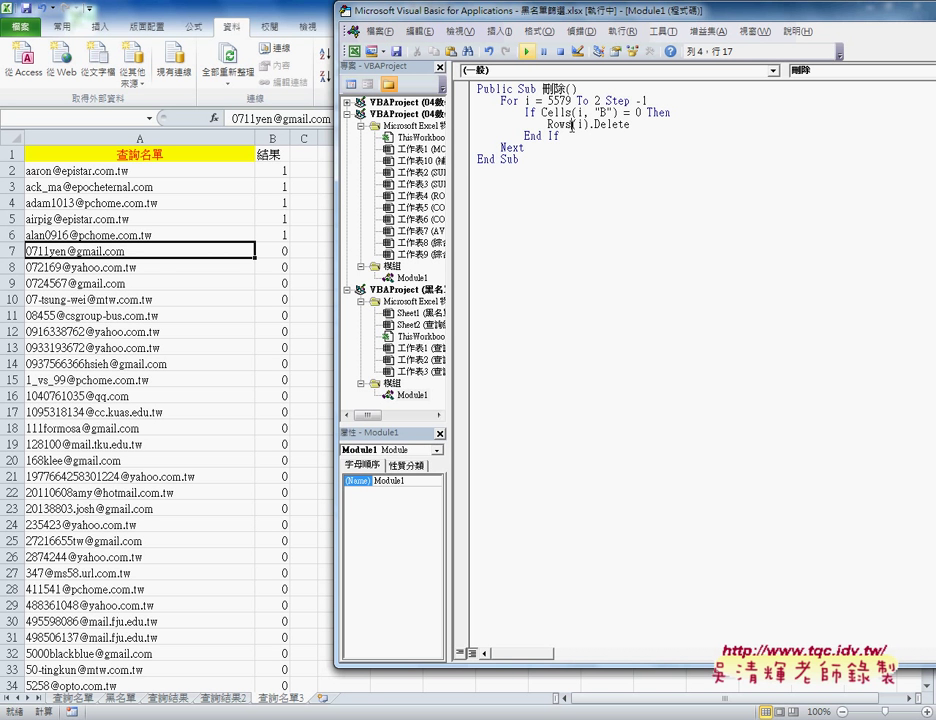
key(ctrl+Break)
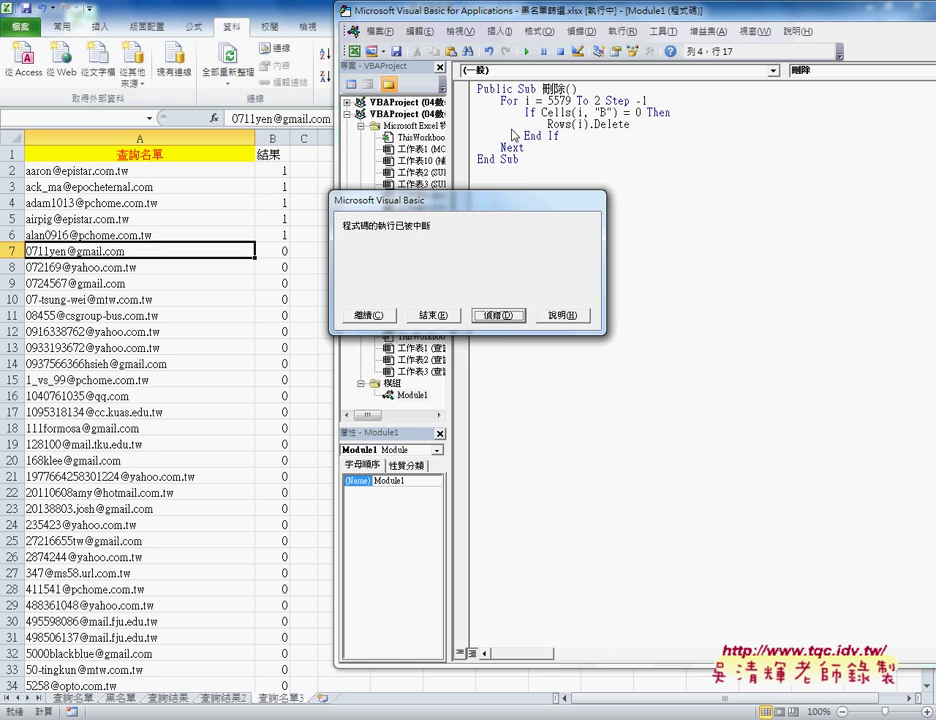
Debug the interrupted macro, confirm i reached row 5570, and reset execution
click(500, 316)
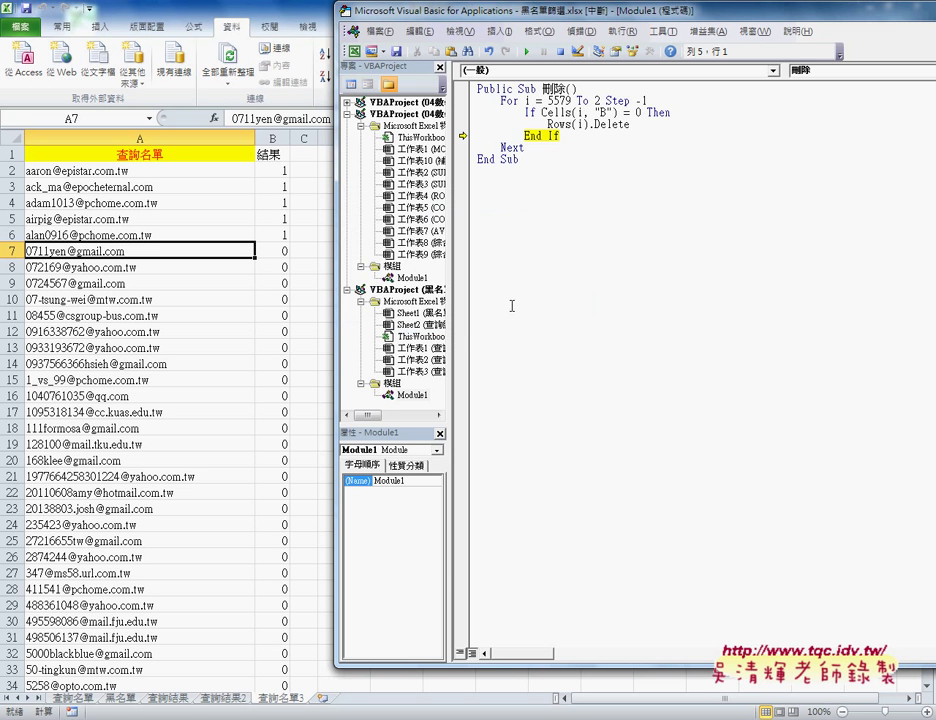
mouse_move(527, 102)
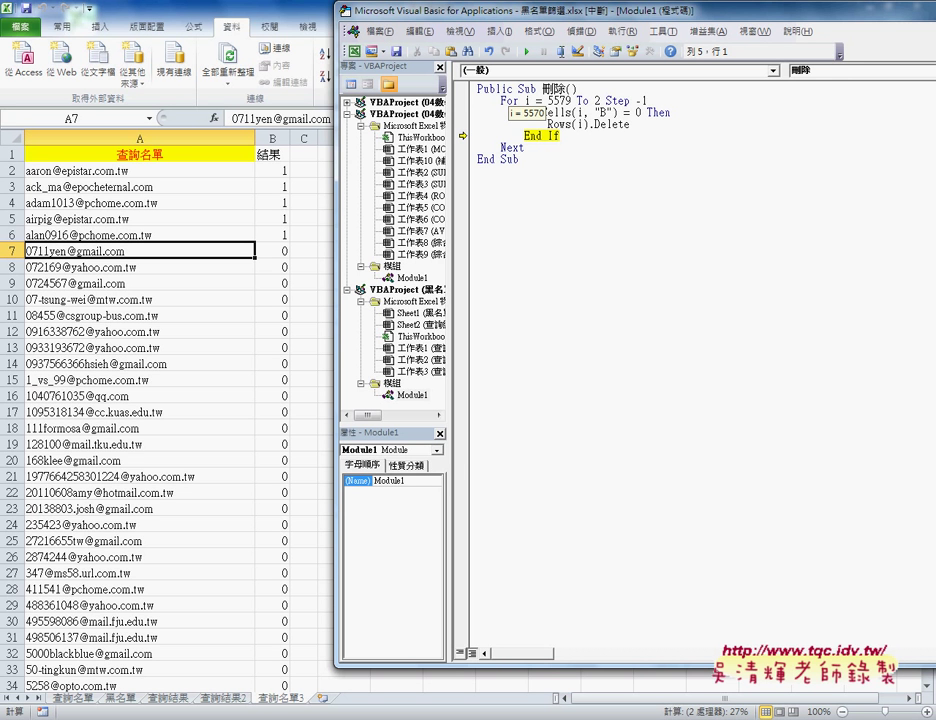
click(561, 52)
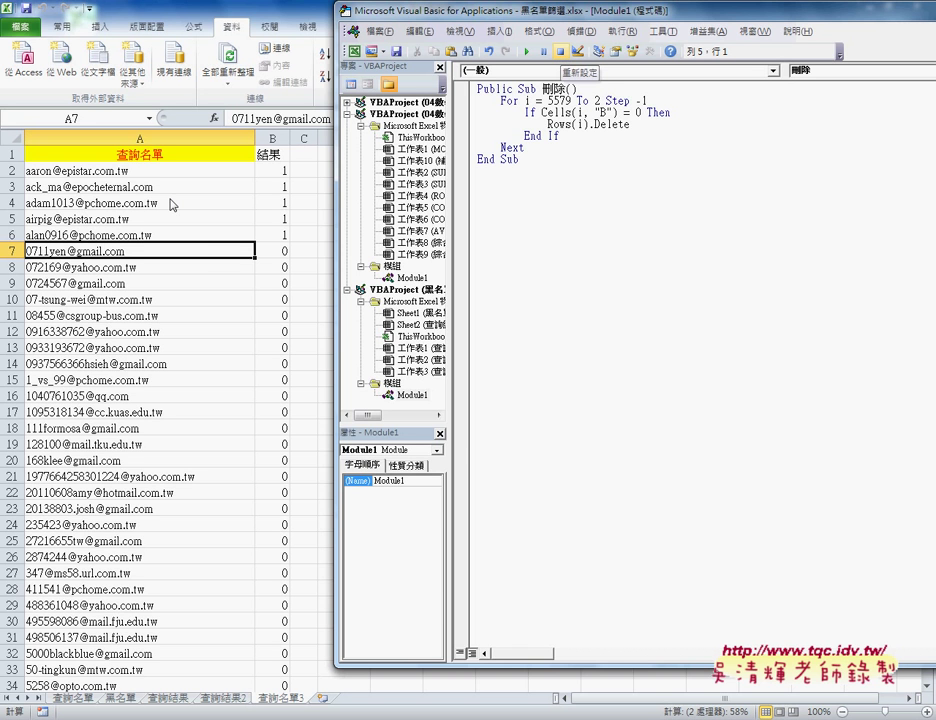
Apply AutoFilter to the 查詢名單 and 結果 headers on the 查詢名單3 sheet
click(202, 204)
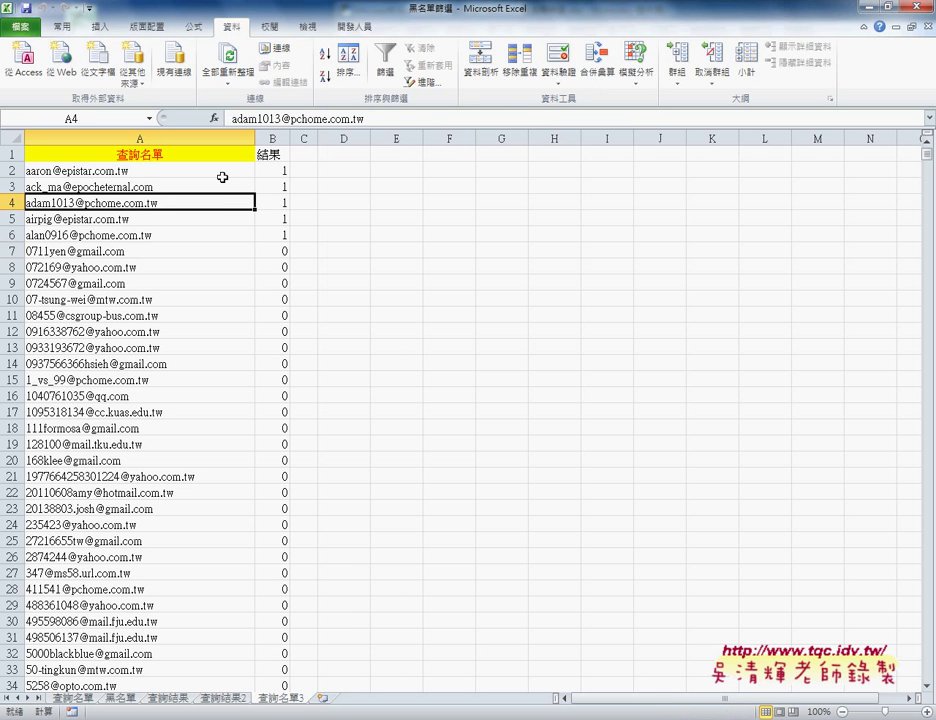
click(225, 171)
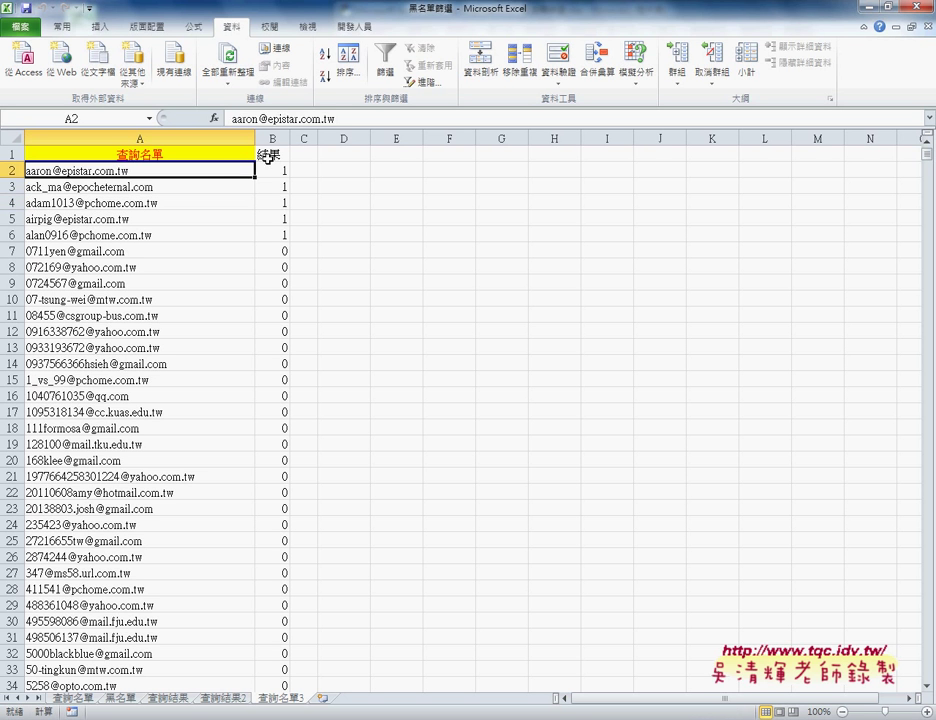
click(268, 153)
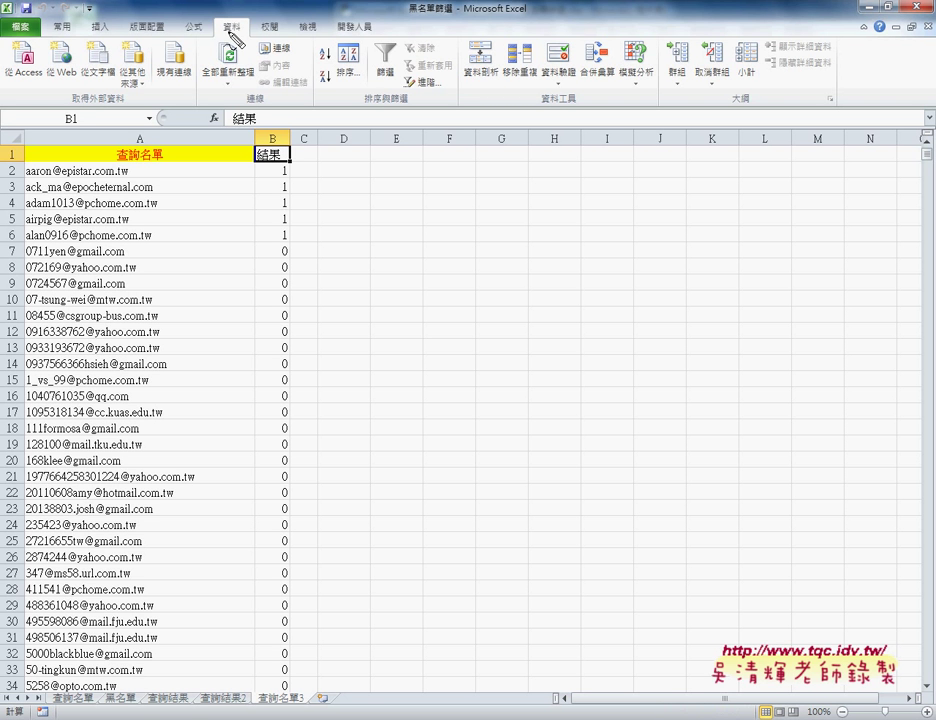
drag(245, 22, 232, 38)
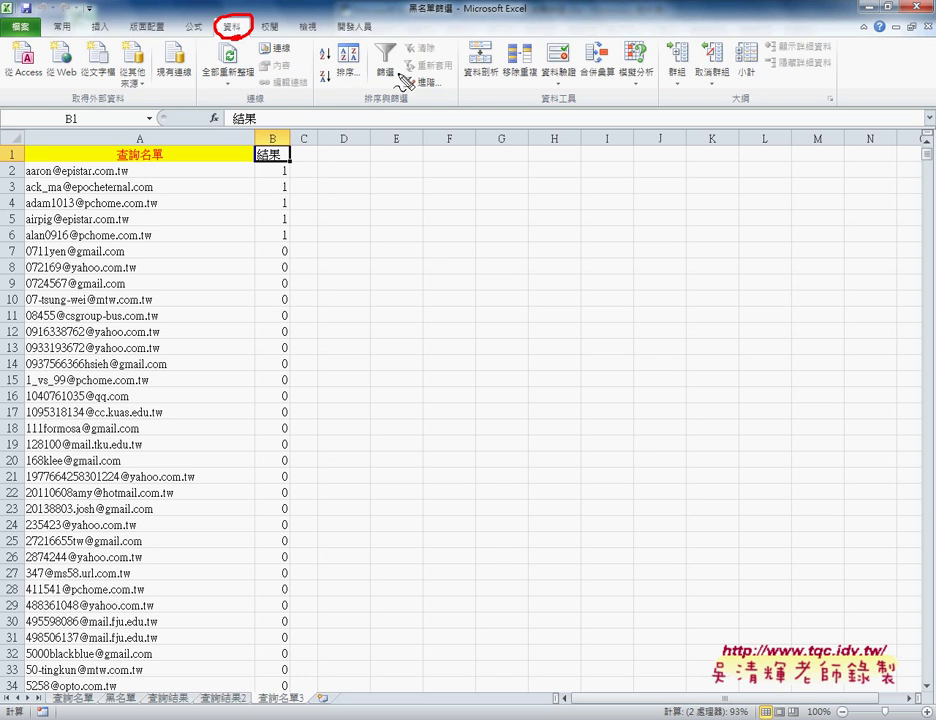
drag(405, 45, 397, 85)
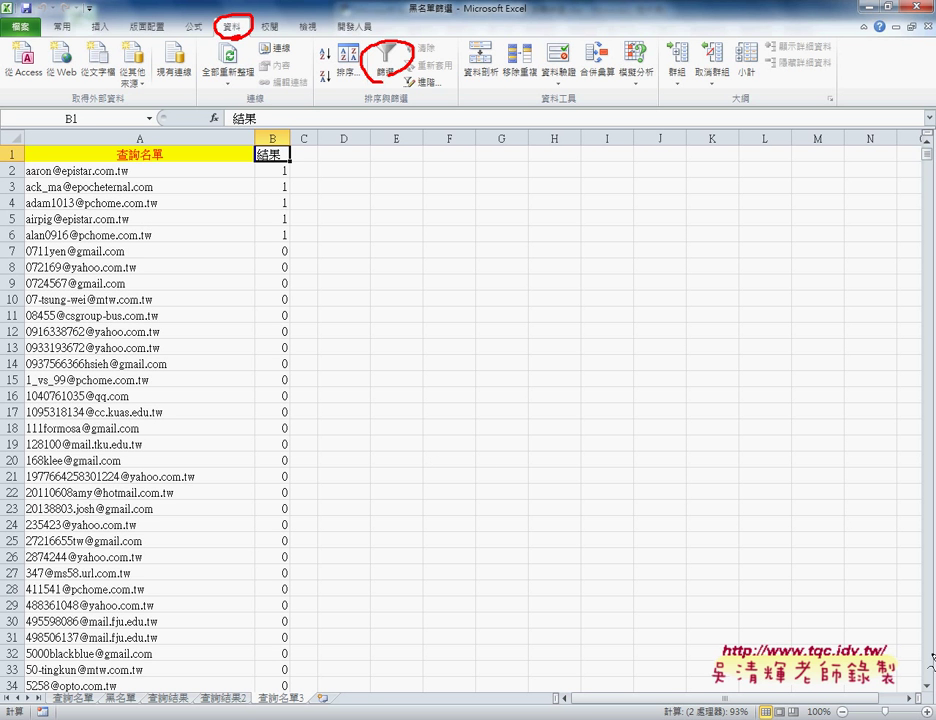
key(Escape)
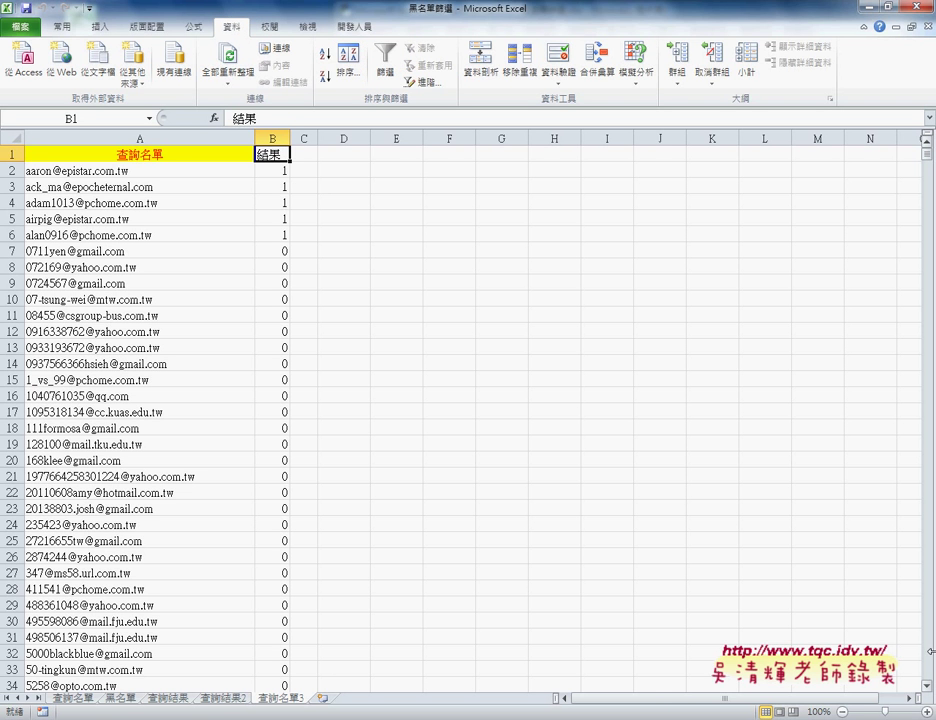
click(385, 72)
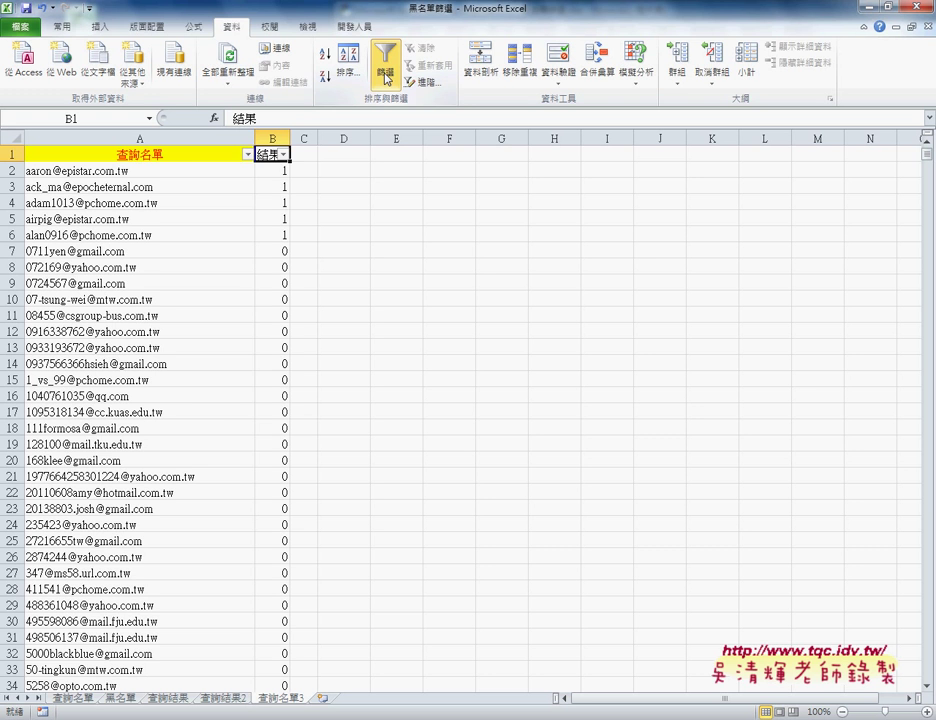
Filter 結果 to only 0 values (5500 of 5568 records) and select cell A7
click(284, 155)
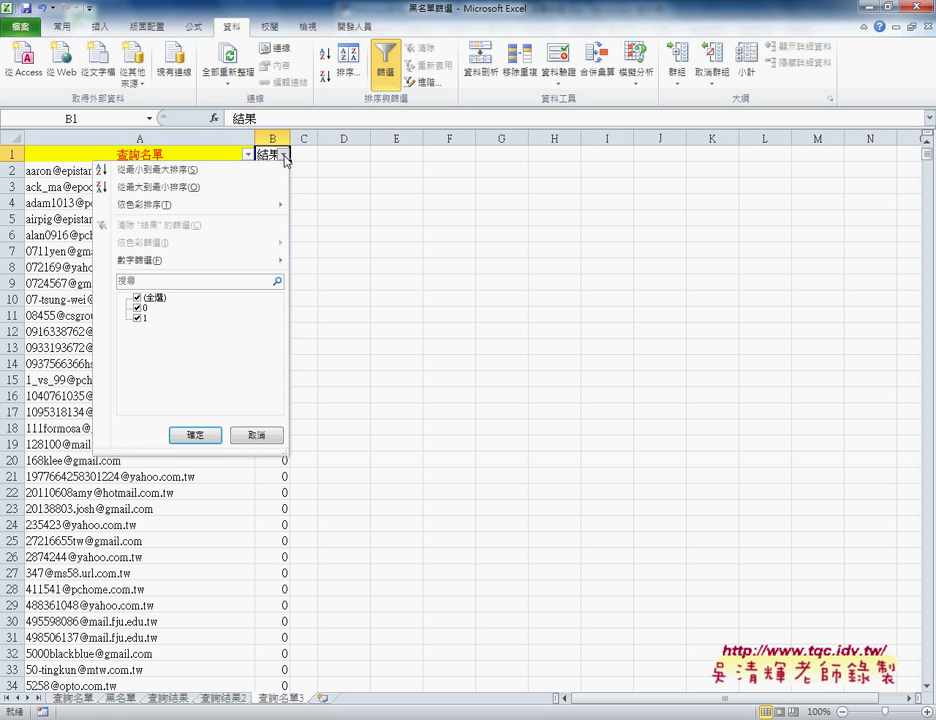
click(137, 298)
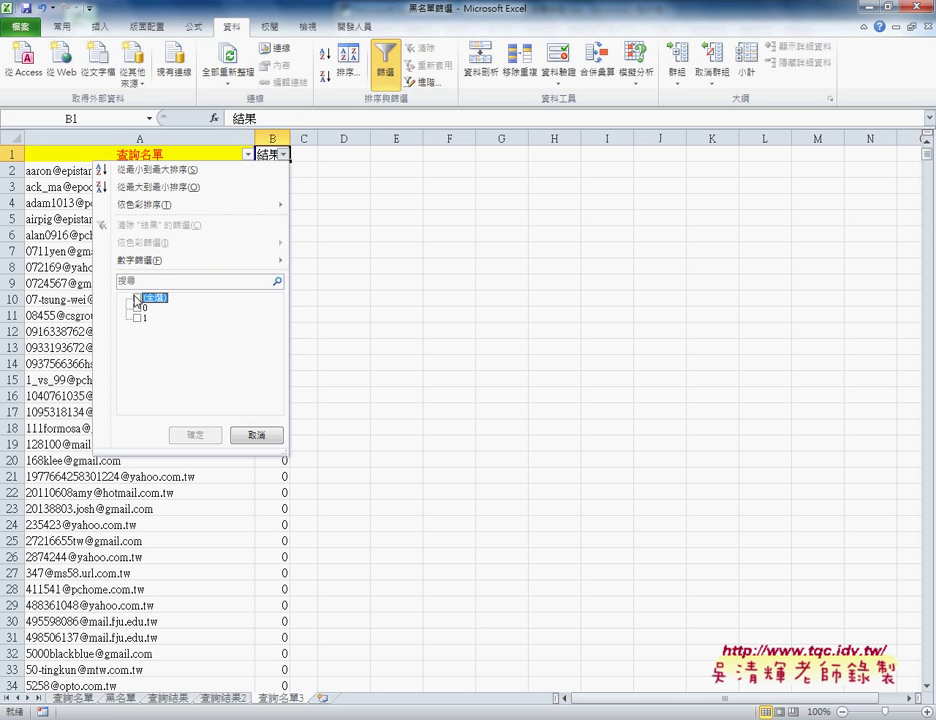
click(138, 309)
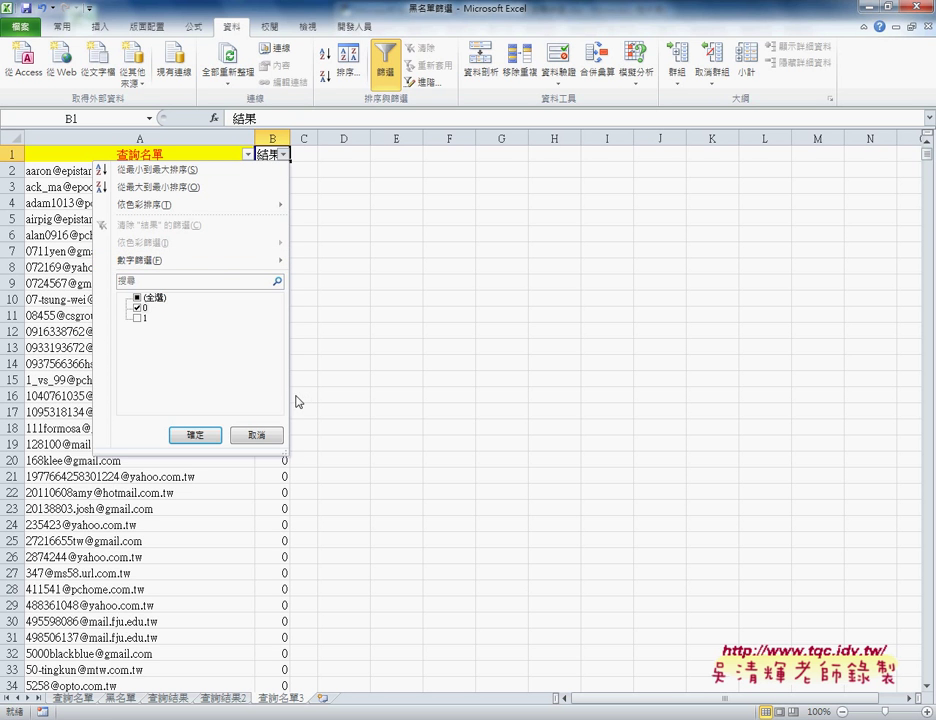
click(218, 438)
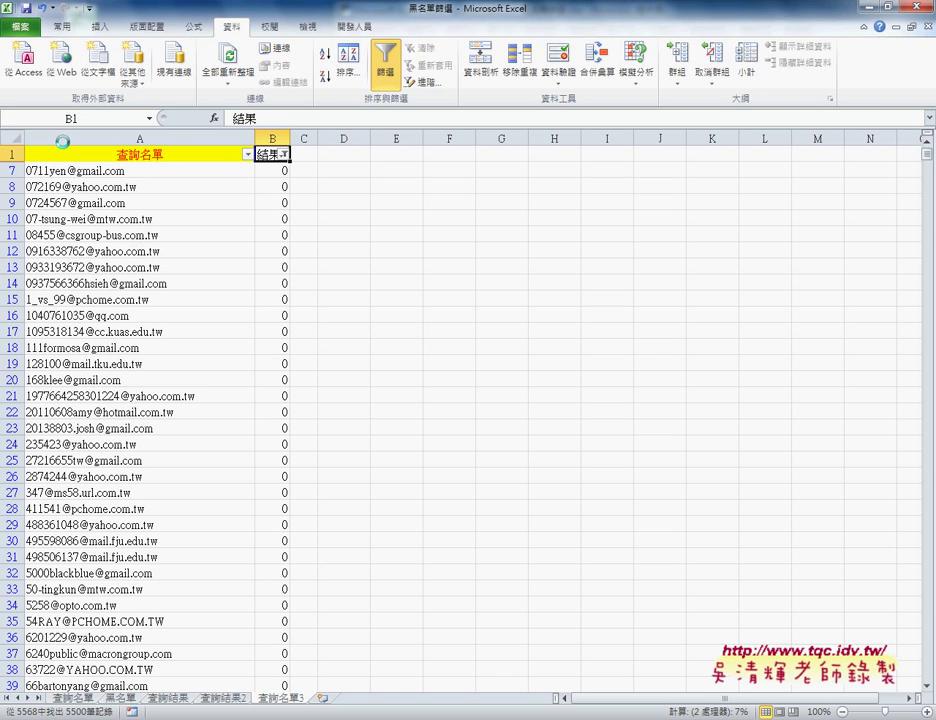
click(157, 170)
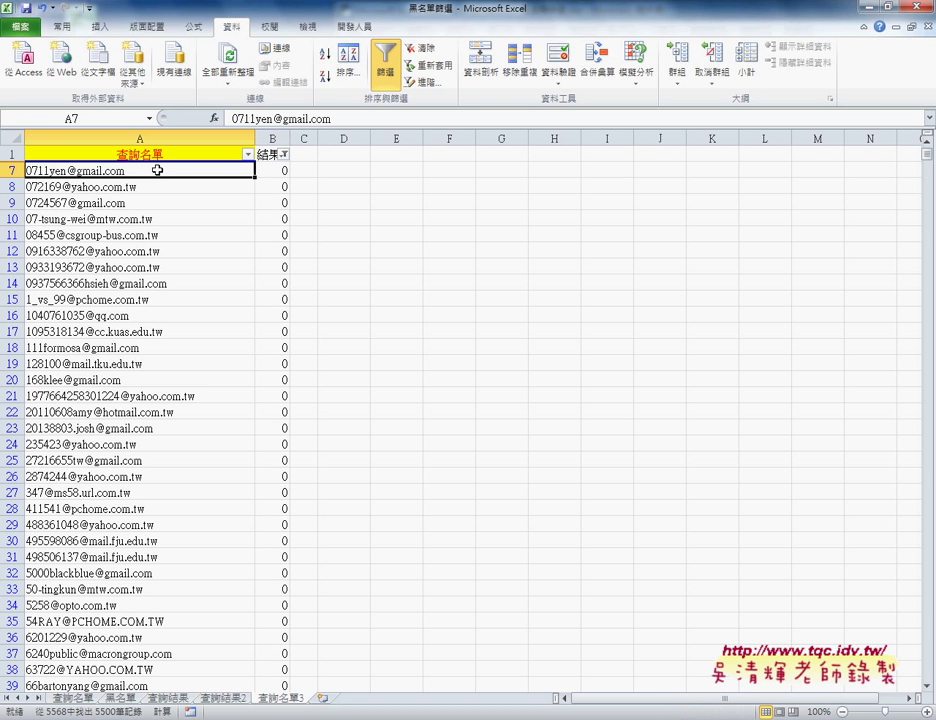
Extend the selection from A7:B7 down to the last filtered row, 5569
key(shift+Right)
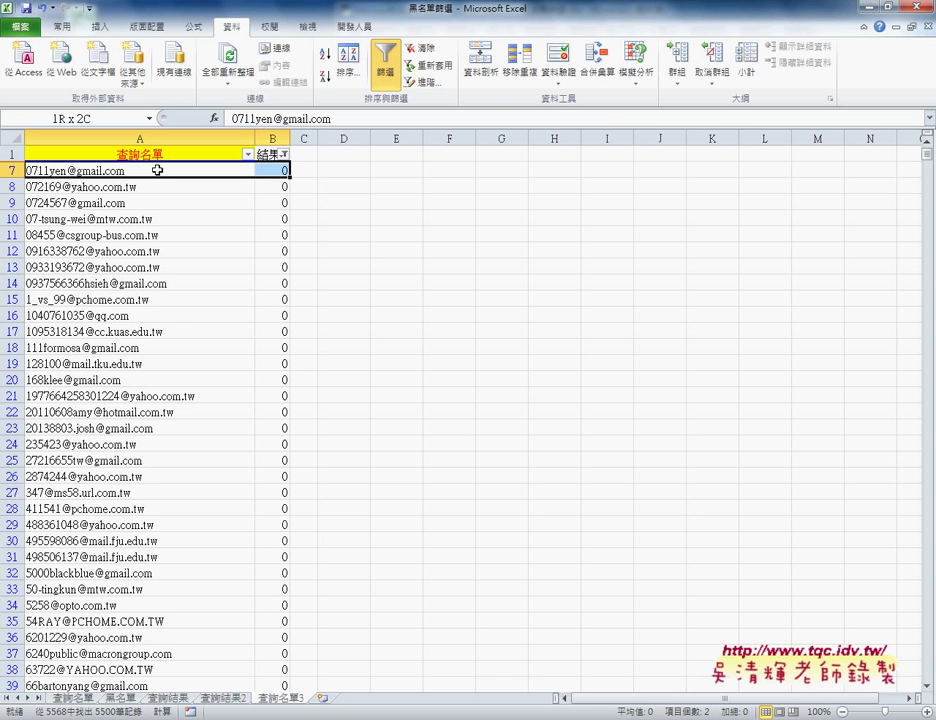
key(ctrl+shift+Down)
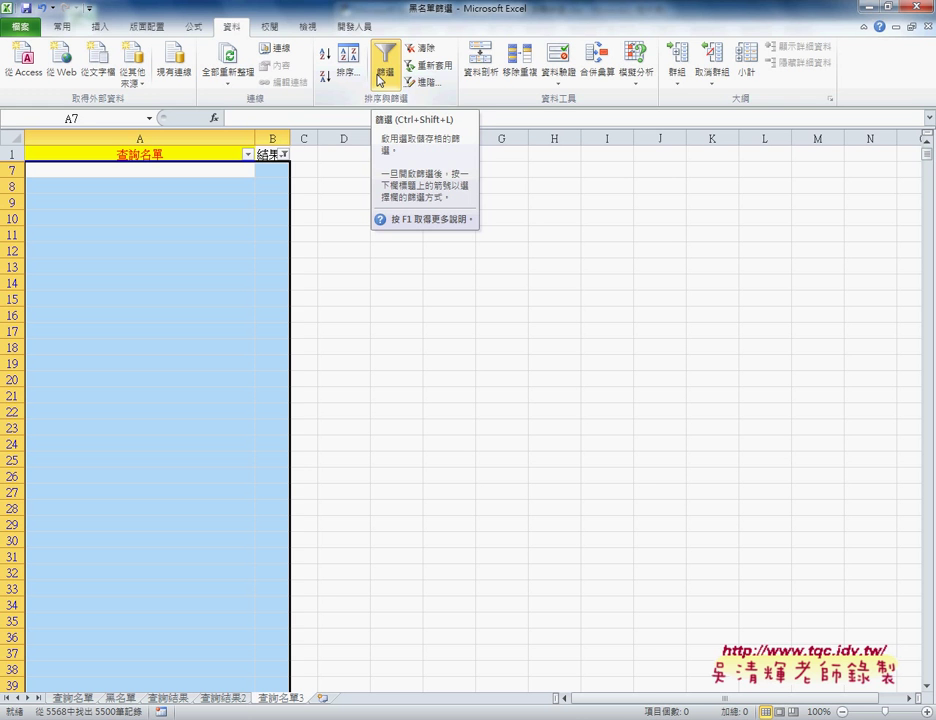
Clear the AutoFilter, check that rows 2–6 carry result 1, and deselect at B7
click(380, 72)
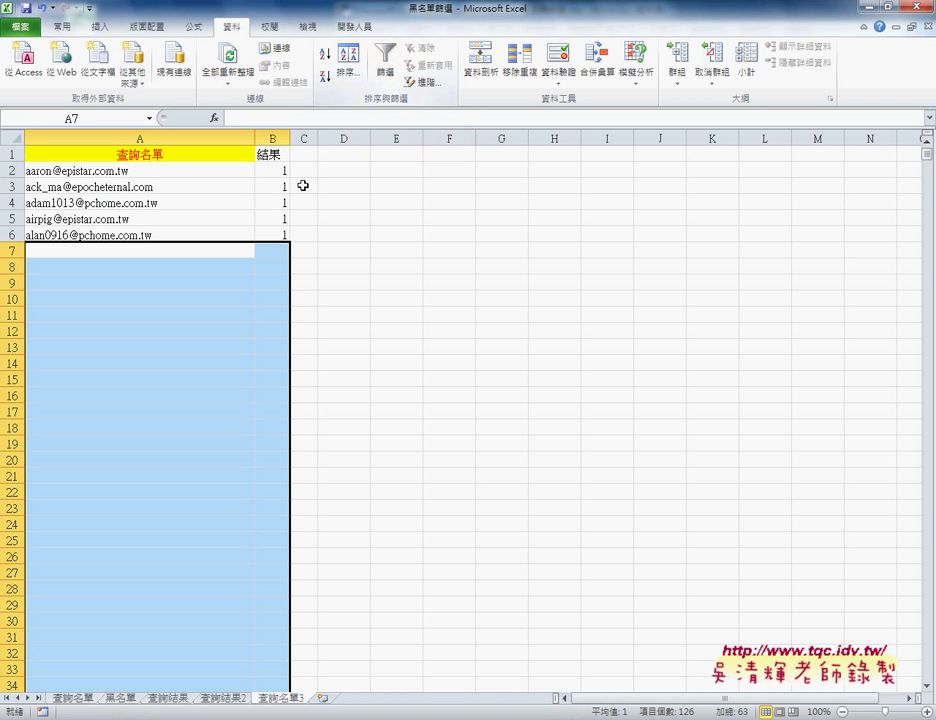
scroll(292, 254, down, 4)
scroll(292, 254, down, 7)
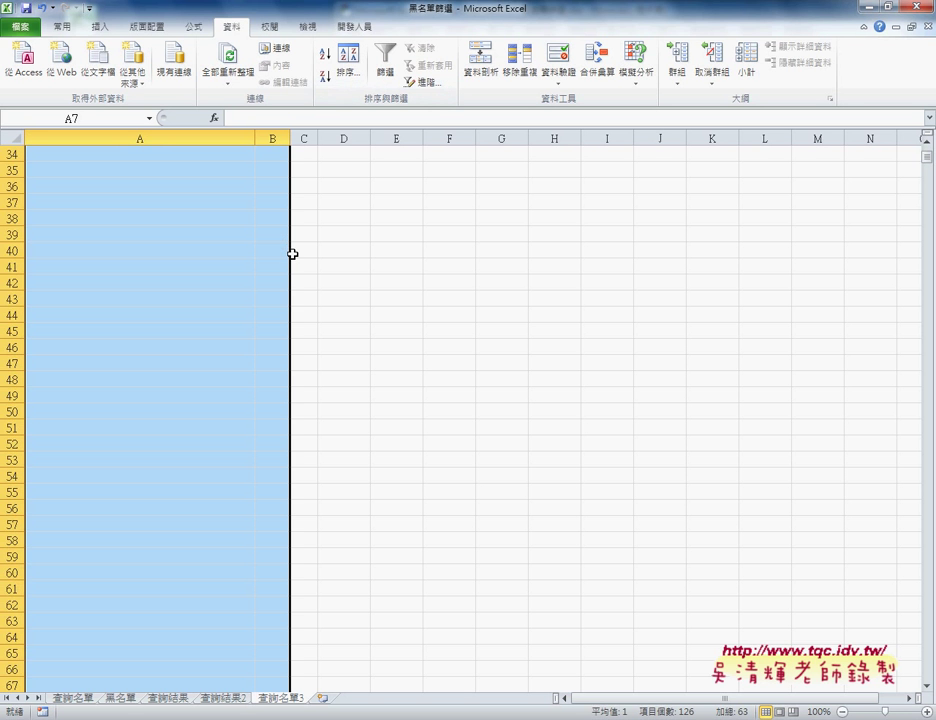
scroll(292, 254, down, 4)
scroll(292, 254, down, 15)
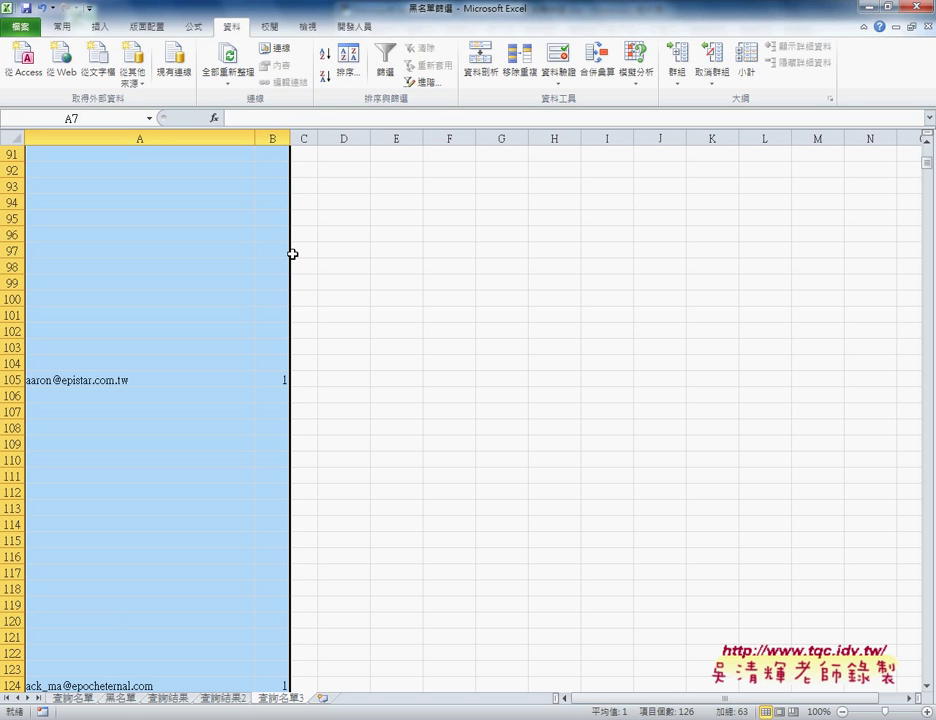
scroll(292, 254, up, 8)
scroll(292, 254, up, 8)
scroll(292, 254, up, 10)
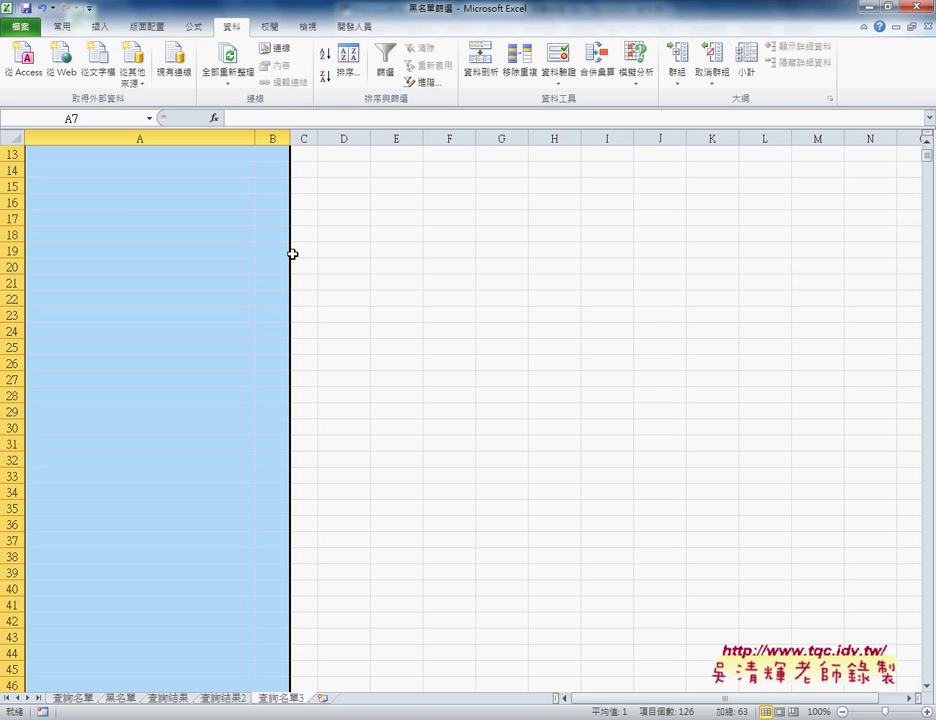
scroll(292, 254, up, 4)
click(273, 252)
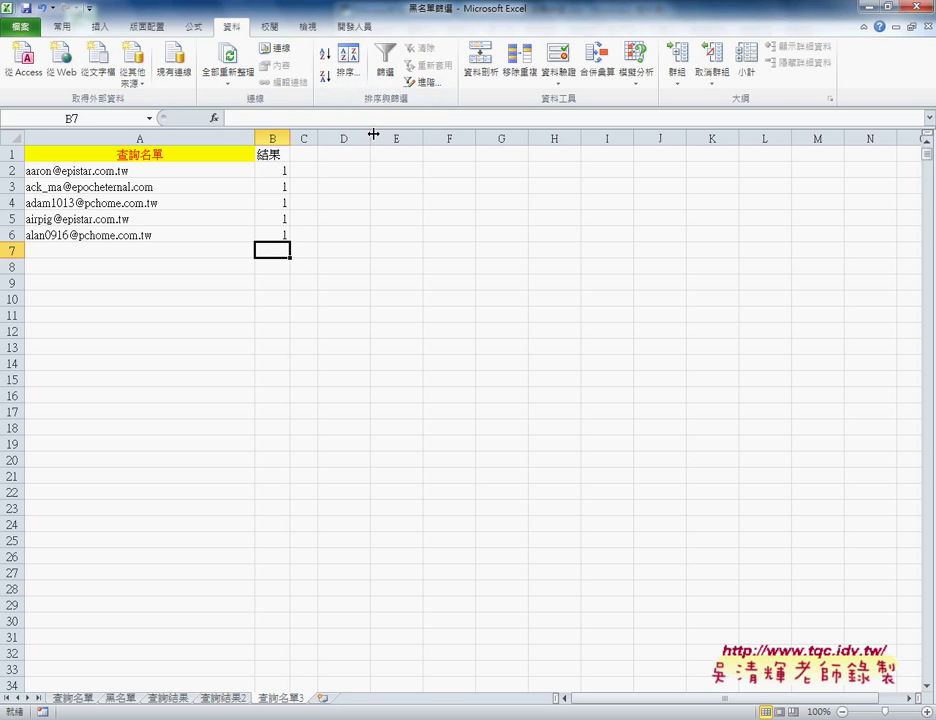
Reapply the result-0 filter with Ctrl+Shift+L and select row 7
key(ctrl+shift+l)
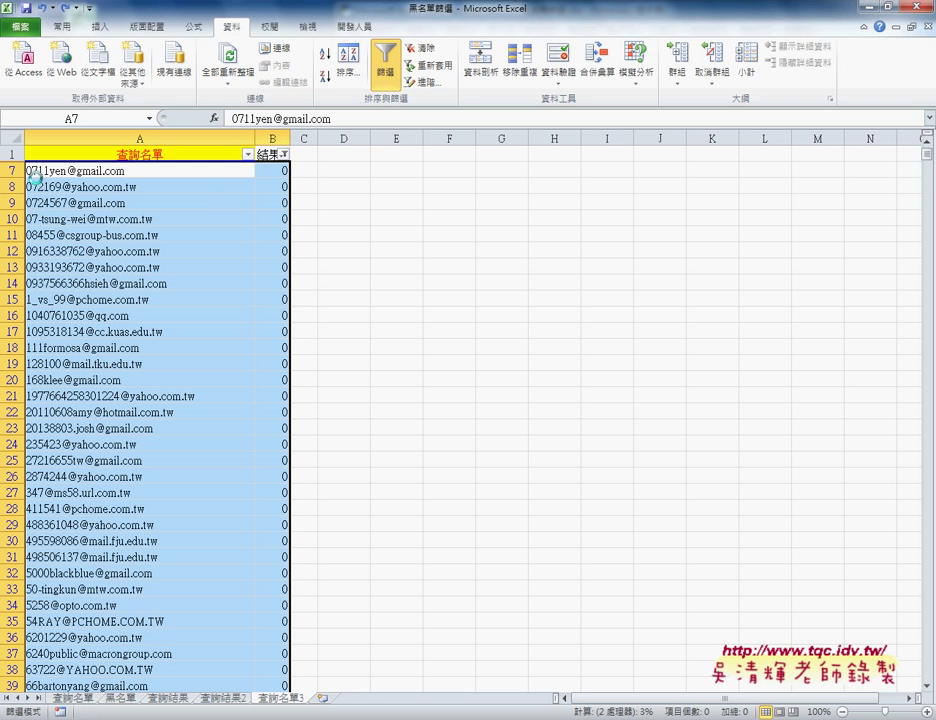
click(10, 170)
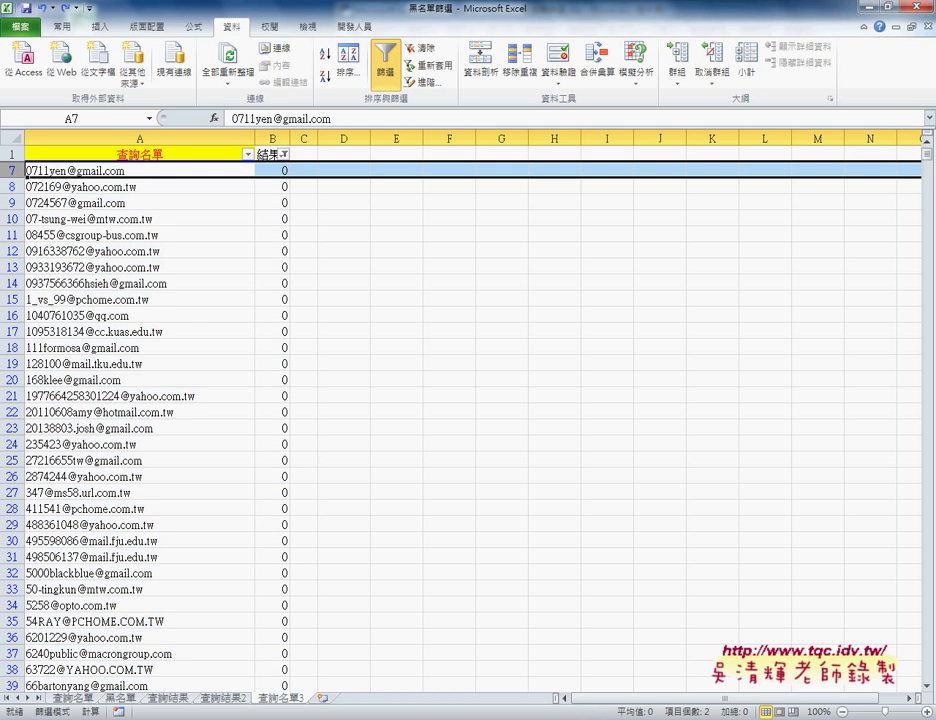
scroll(10, 200, down, 4)
scroll(8, 316, down, 9)
scroll(8, 331, down, 8)
scroll(10, 335, down, 10)
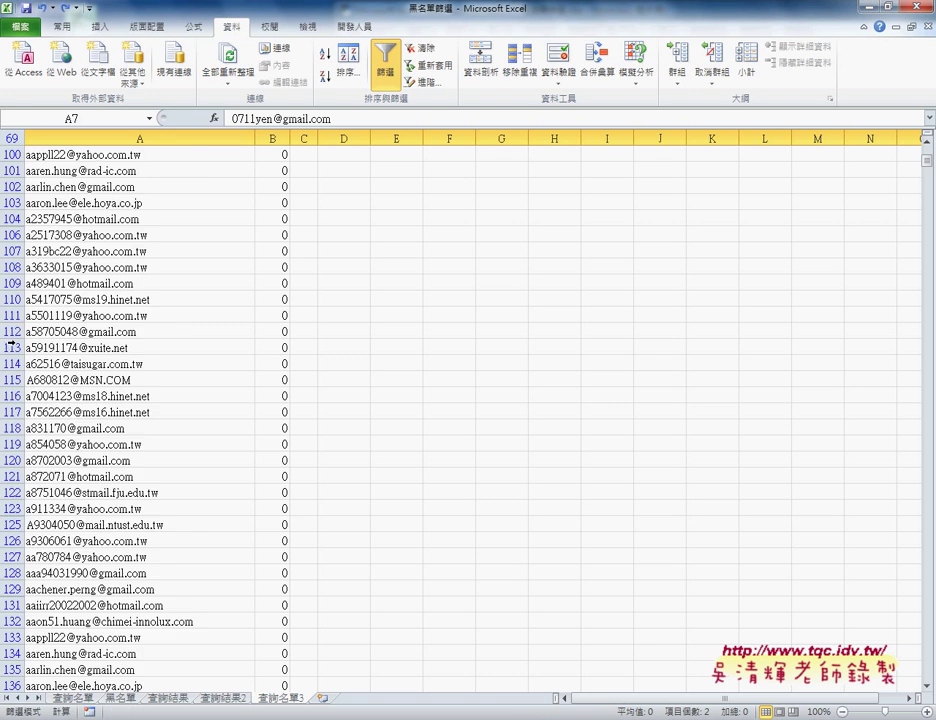
scroll(20, 360, down, 3)
scroll(95, 400, down, 15)
scroll(65, 408, down, 5)
scroll(65, 408, down, 12)
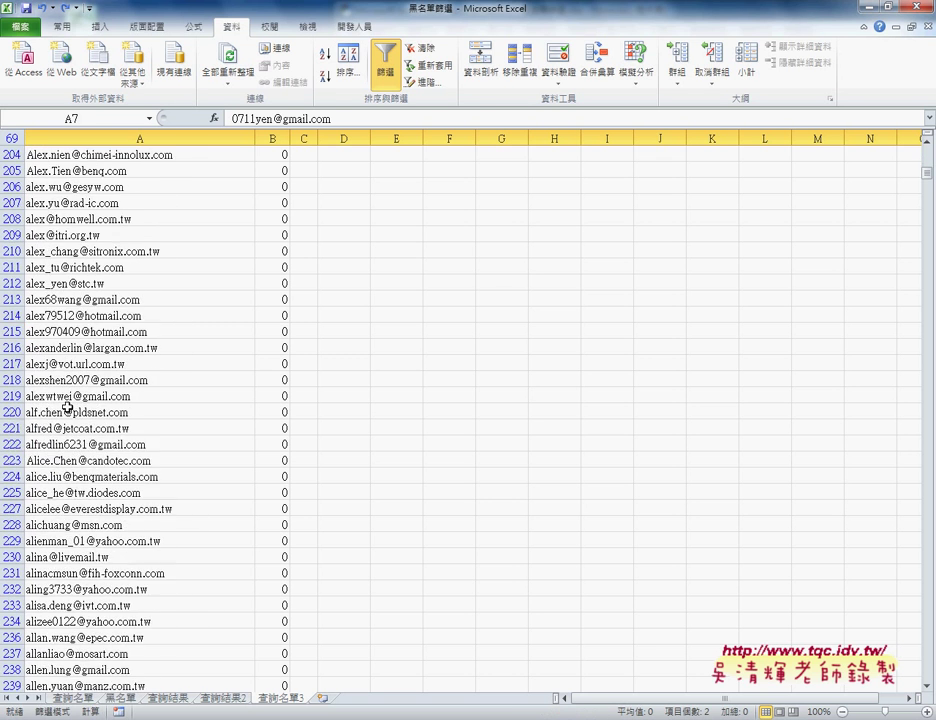
scroll(65, 408, down, 4)
scroll(65, 408, down, 17)
scroll(65, 408, down, 6)
scroll(65, 408, down, 13)
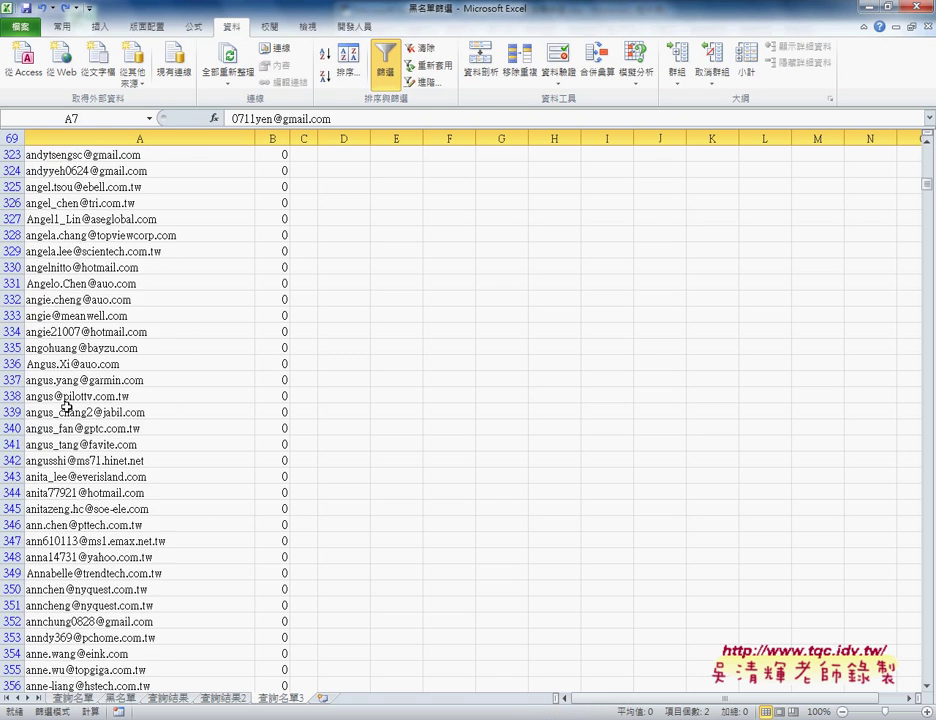
scroll(65, 408, down, 10)
scroll(63, 405, down, 5)
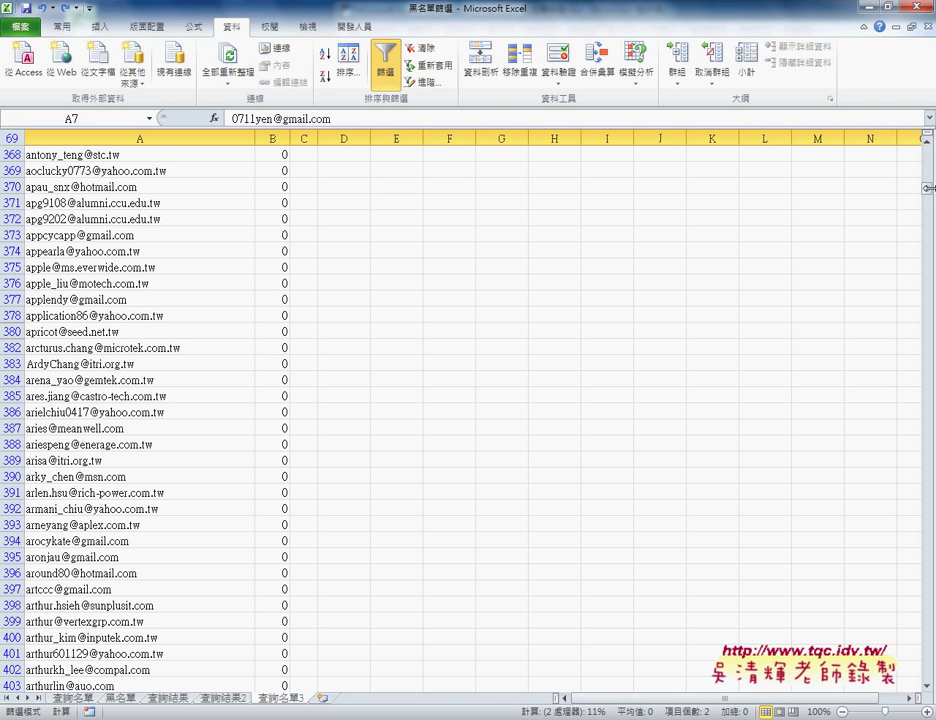
Extend the row selection to row 5569 and delete those filtered rows
drag(928, 192, 930, 415)
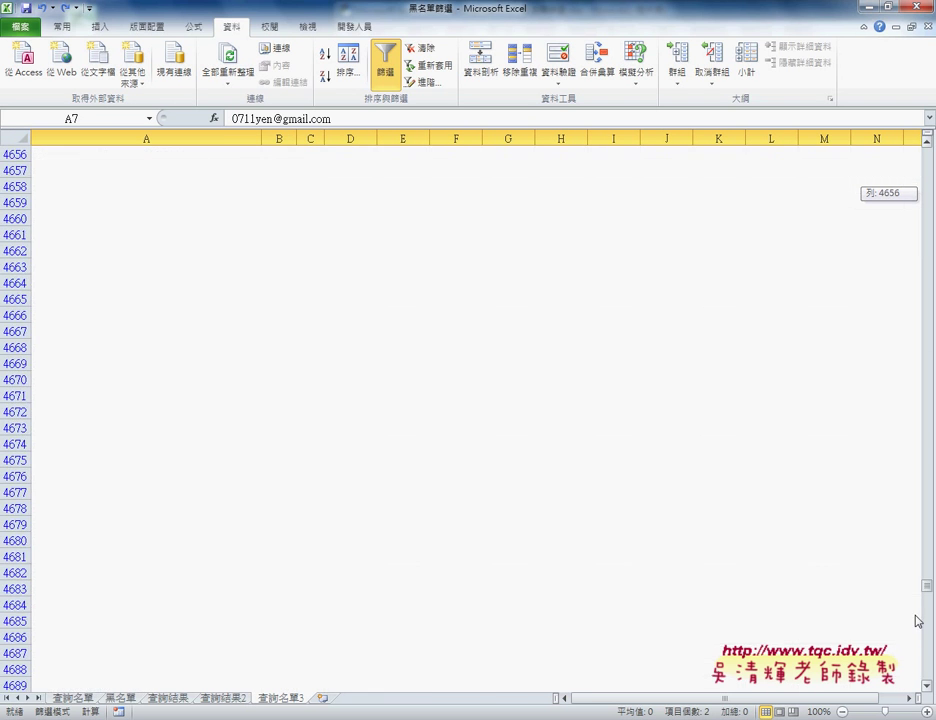
drag(930, 415, 926, 682)
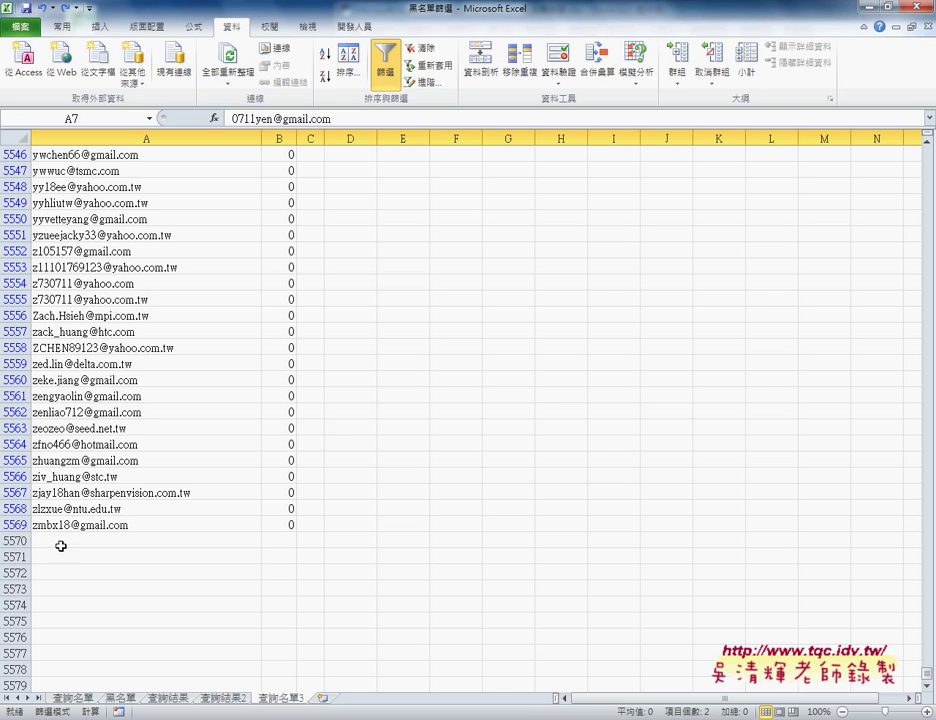
shift+click(8, 524)
right_click(216, 437)
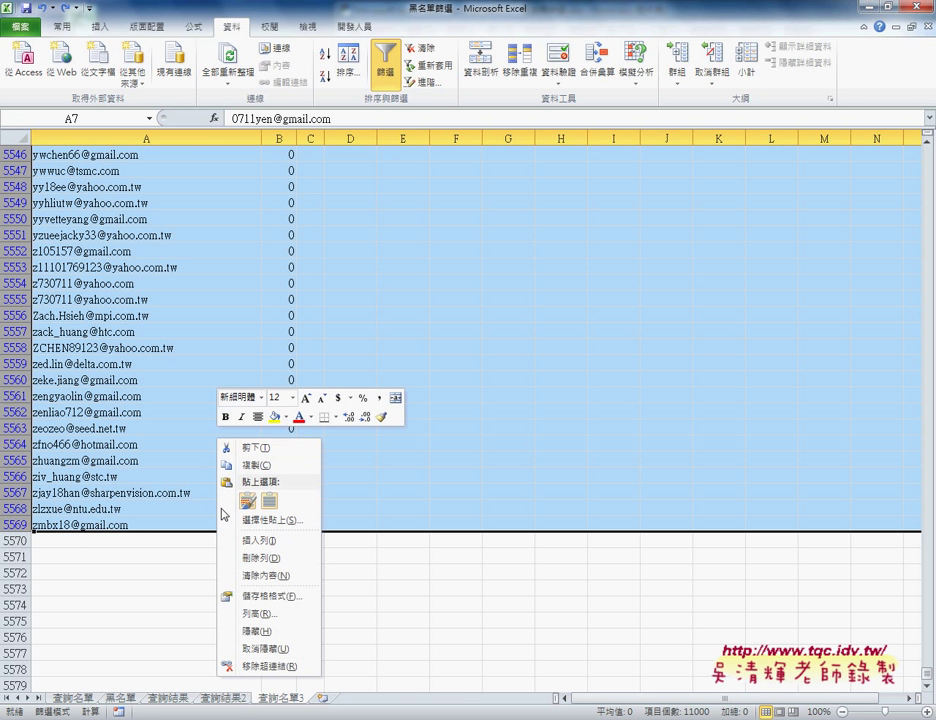
click(240, 558)
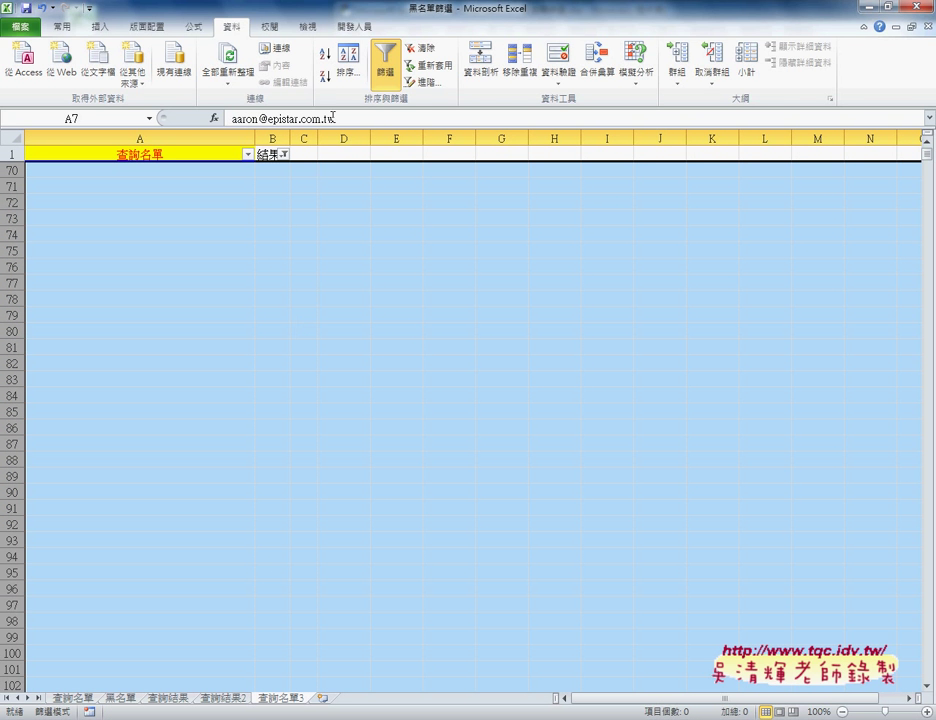
Turn off AutoFilter, review the remaining result-1 emails, and select cell A2
click(386, 70)
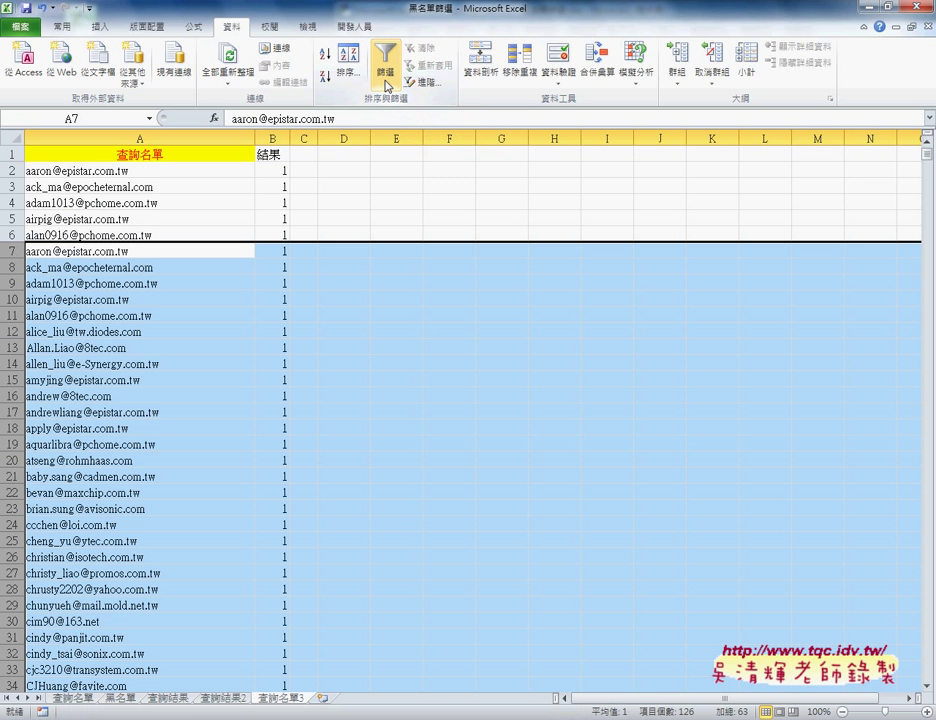
scroll(171, 309, down, 3)
scroll(171, 309, down, 2)
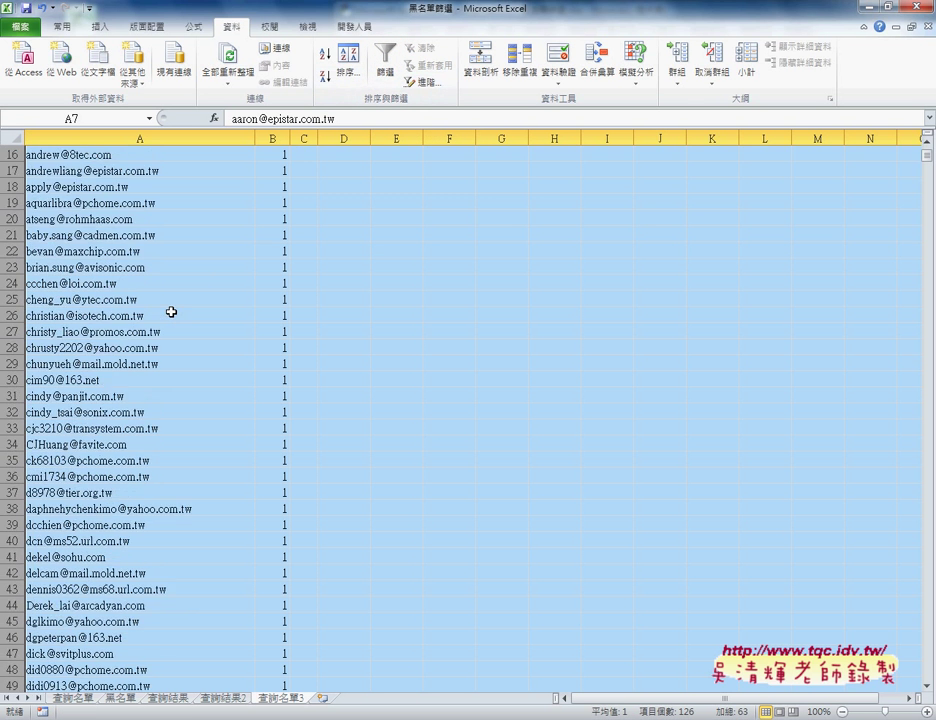
scroll(171, 311, up, 4)
scroll(171, 313, up, 1)
click(162, 173)
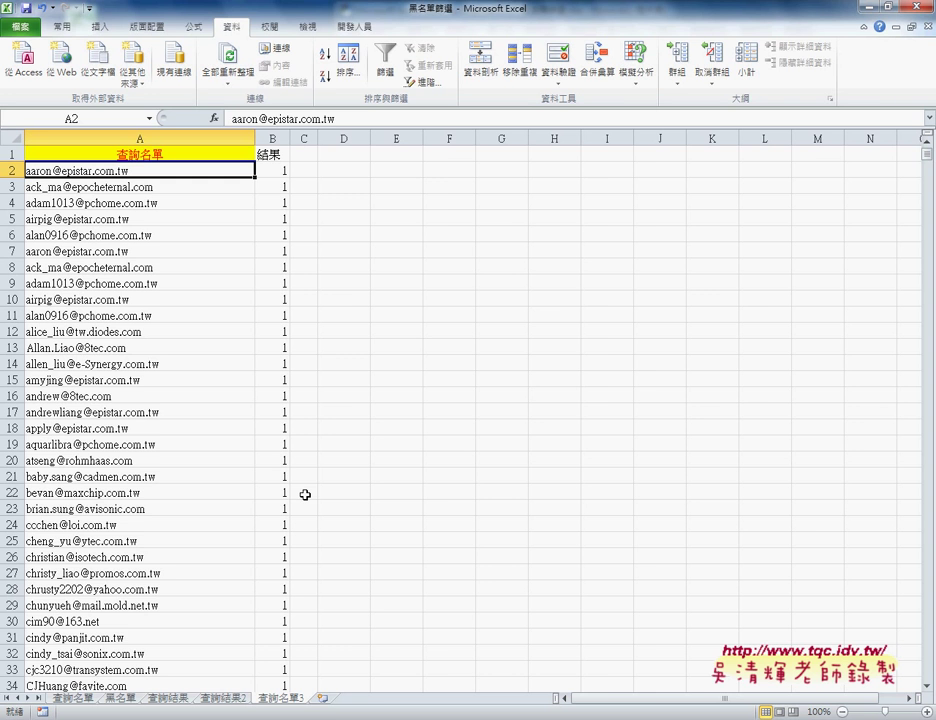
click(322, 698)
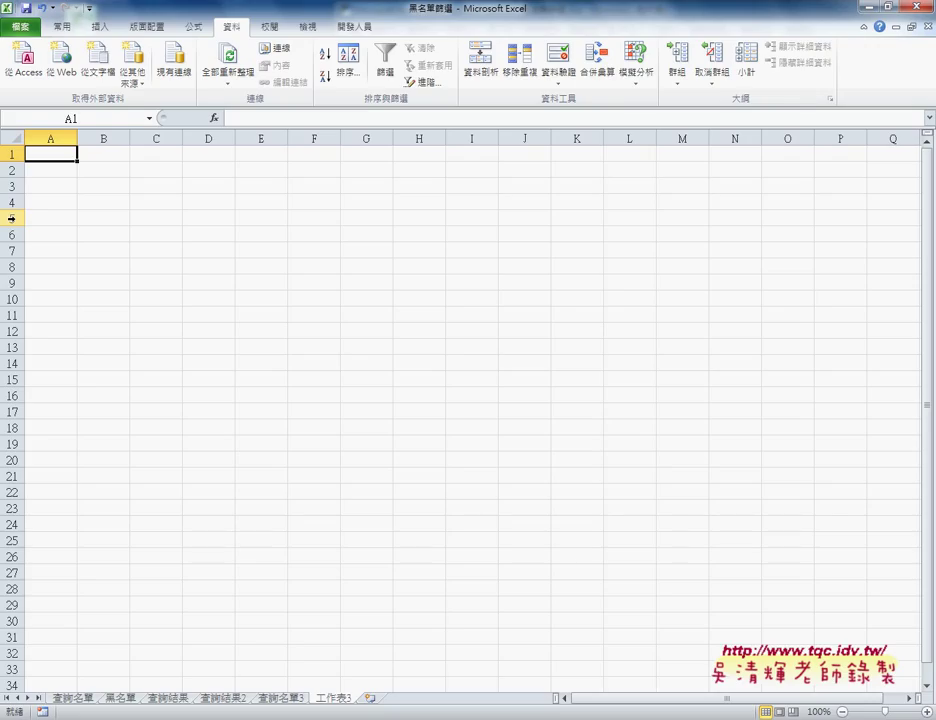
right_click(333, 697)
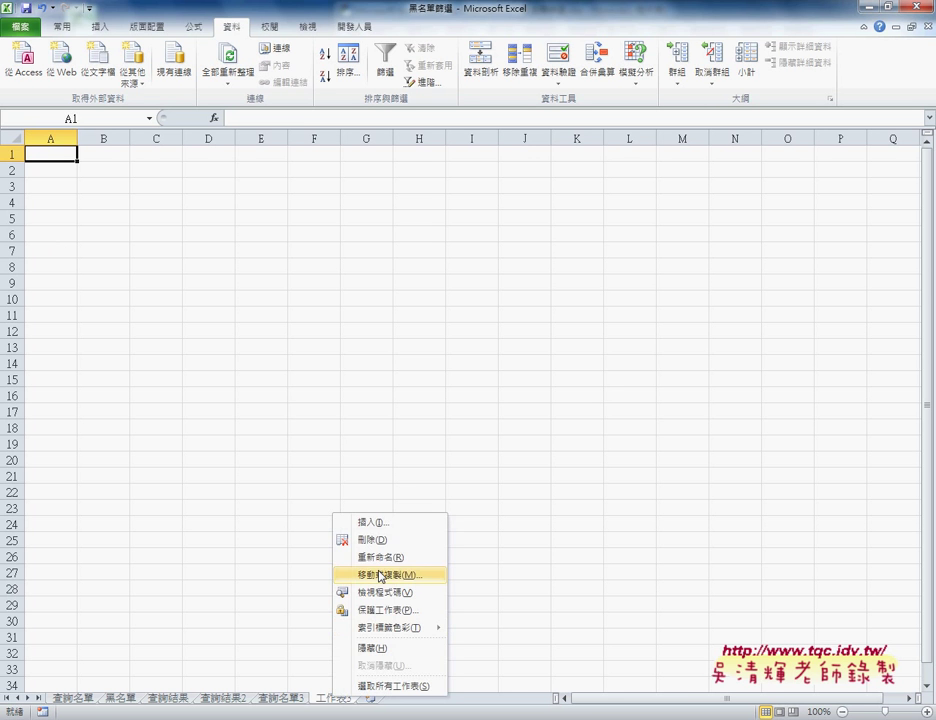
click(374, 540)
click(438, 401)
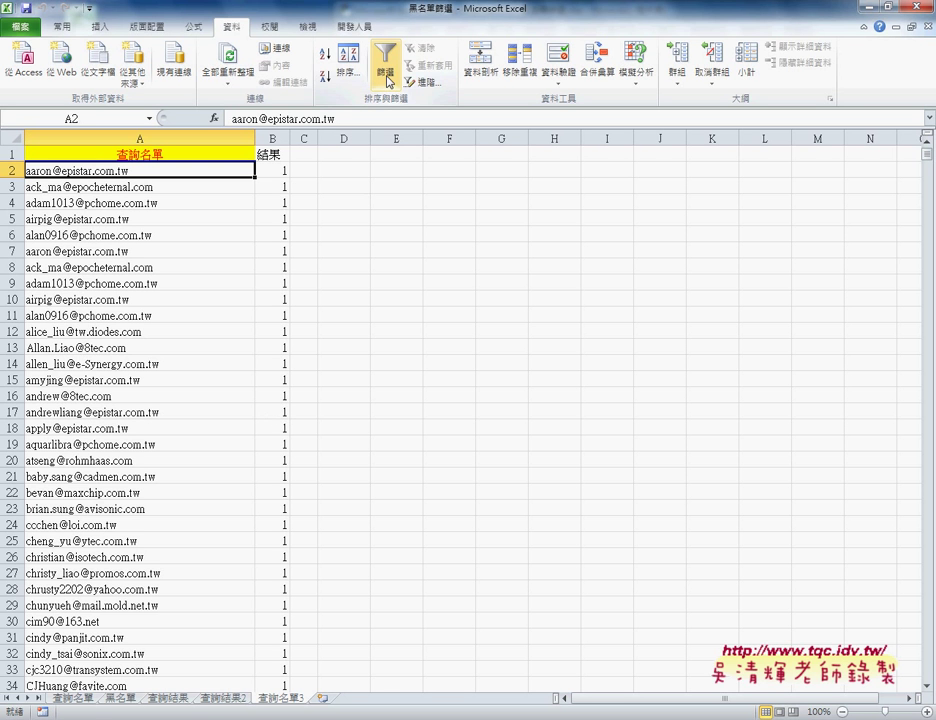
Turn AutoFilter back on from header B1 and confirm the 結果 filter lists only value 1
click(273, 154)
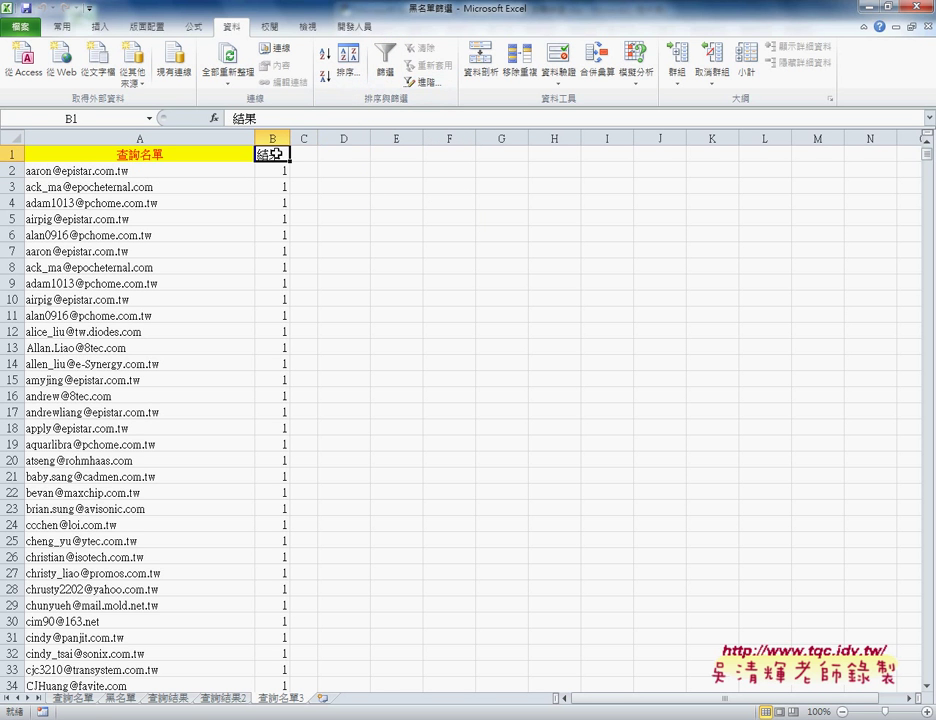
click(385, 70)
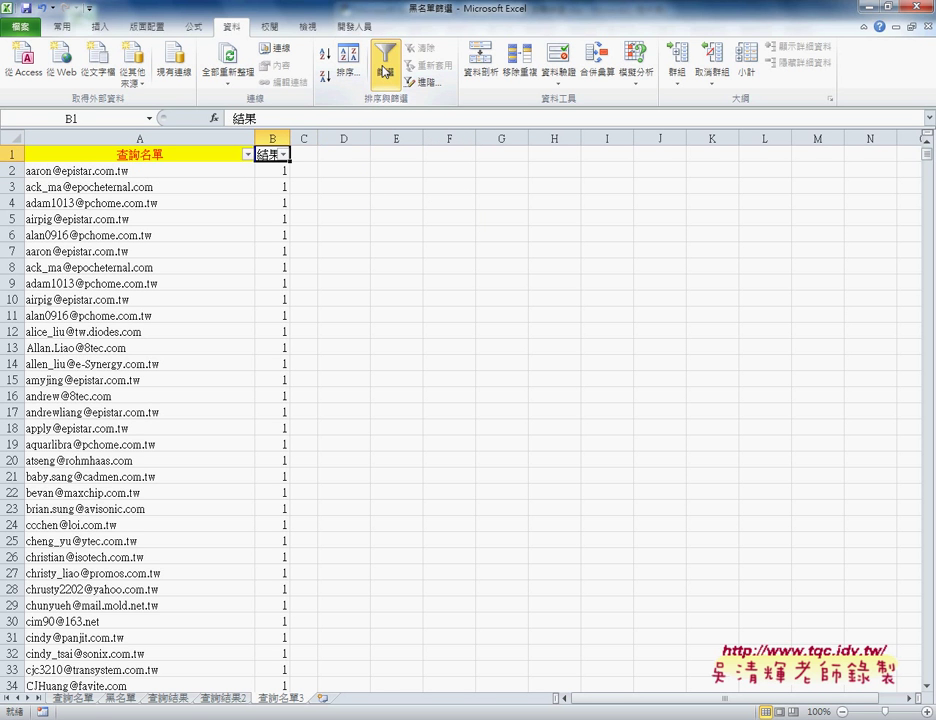
click(284, 153)
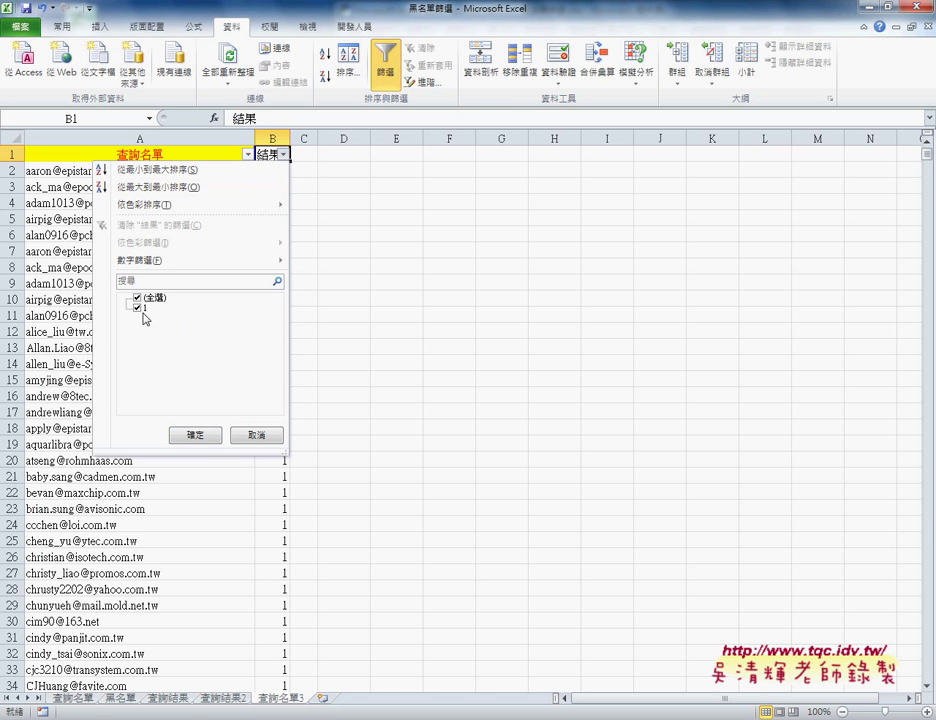